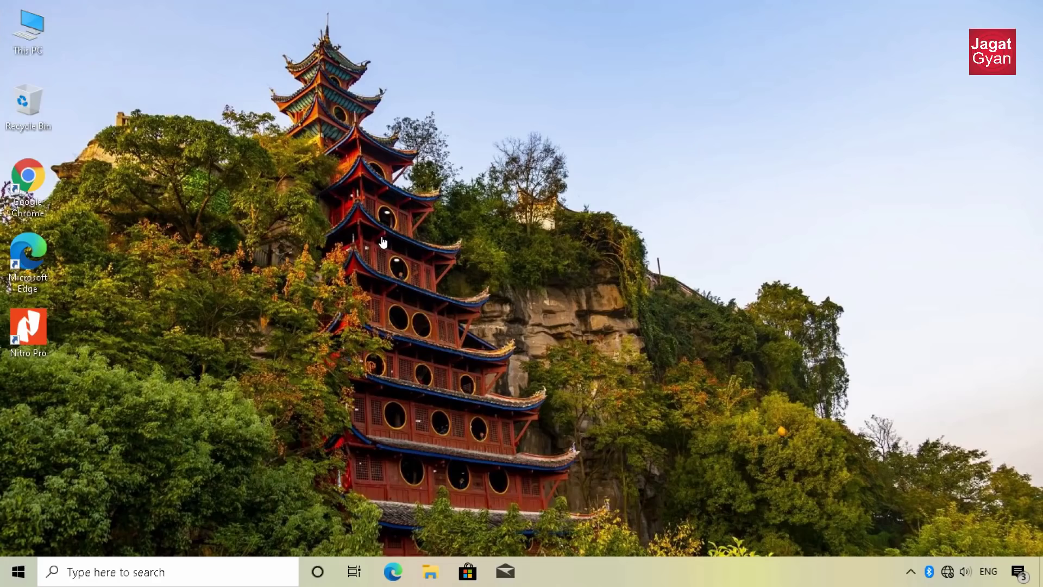
Step: Open the Windows Update settings and check for updates
{"action": "key", "text": "super"}
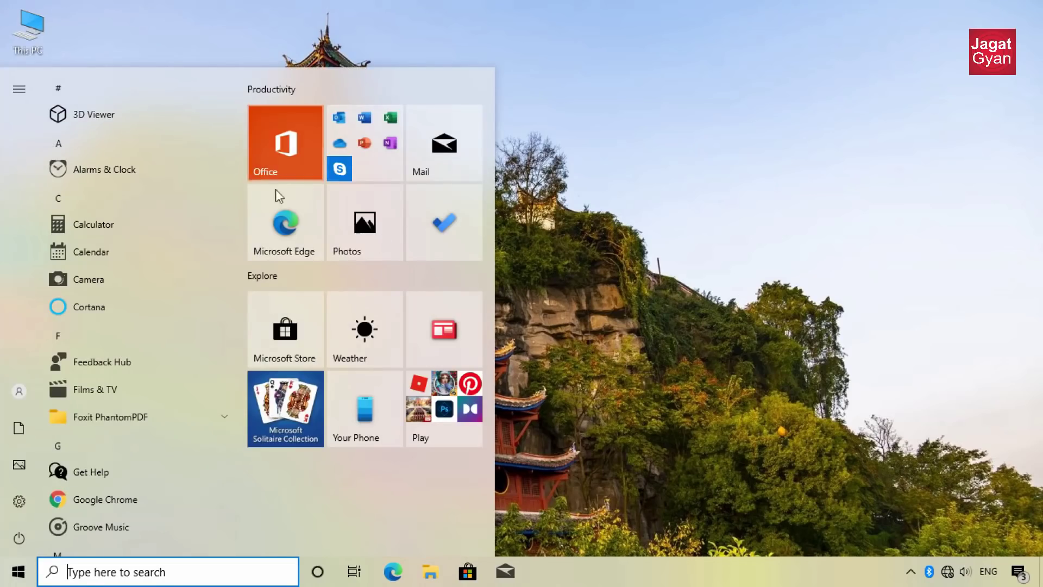
{"action": "left_click", "coordinate": [19, 501]}
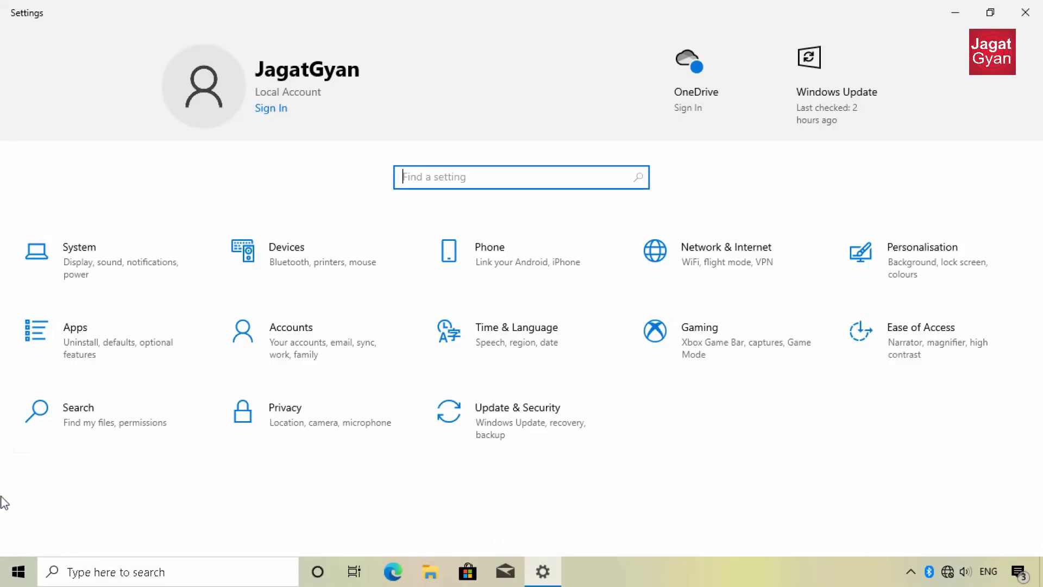
{"action": "left_click", "coordinate": [473, 443]}
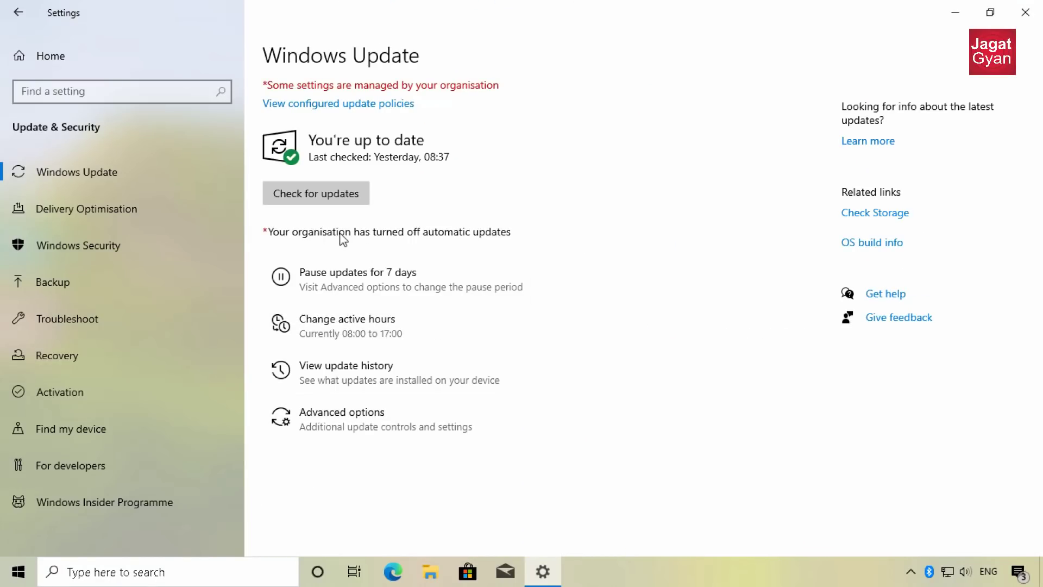
{"action": "left_click", "coordinate": [338, 198]}
{"action": "left_click", "coordinate": [340, 200]}
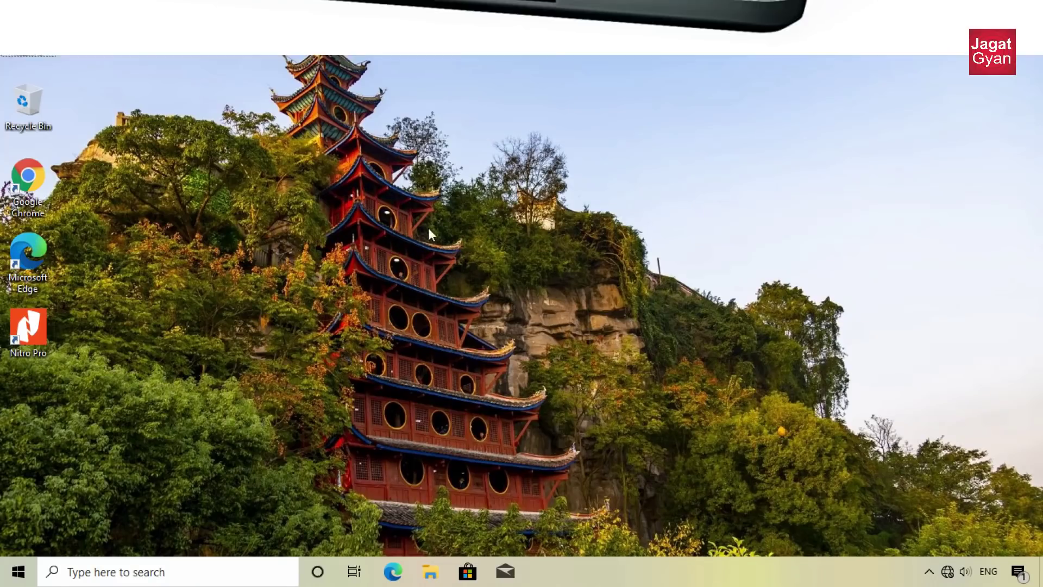
Step: Open the Notifications privacy settings and turn off user notification access for this device
{"action": "key", "text": "super"}
{"action": "left_click", "coordinate": [19, 502]}
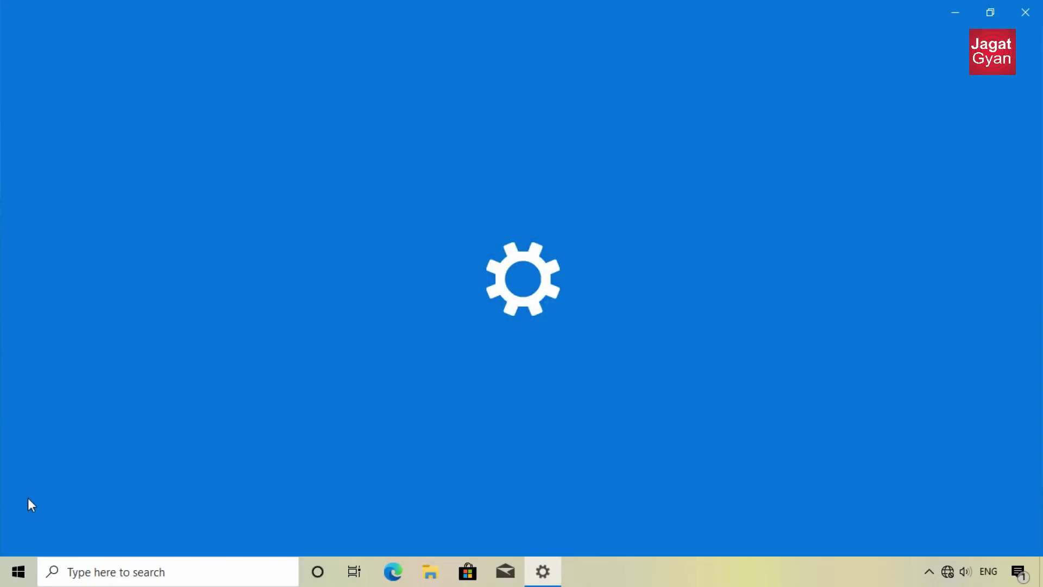
{"action": "left_click", "coordinate": [291, 431]}
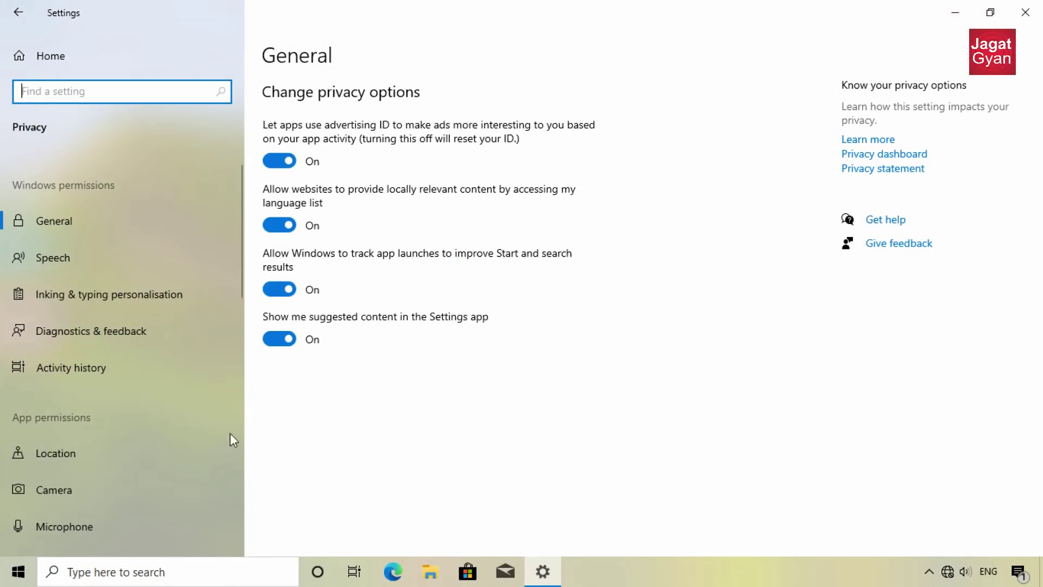
{"action": "scroll", "coordinate": [178, 441], "scroll_direction": "down", "scroll_amount": 2}
{"action": "scroll", "coordinate": [173, 445], "scroll_direction": "down", "scroll_amount": 1}
{"action": "left_click", "coordinate": [153, 476]}
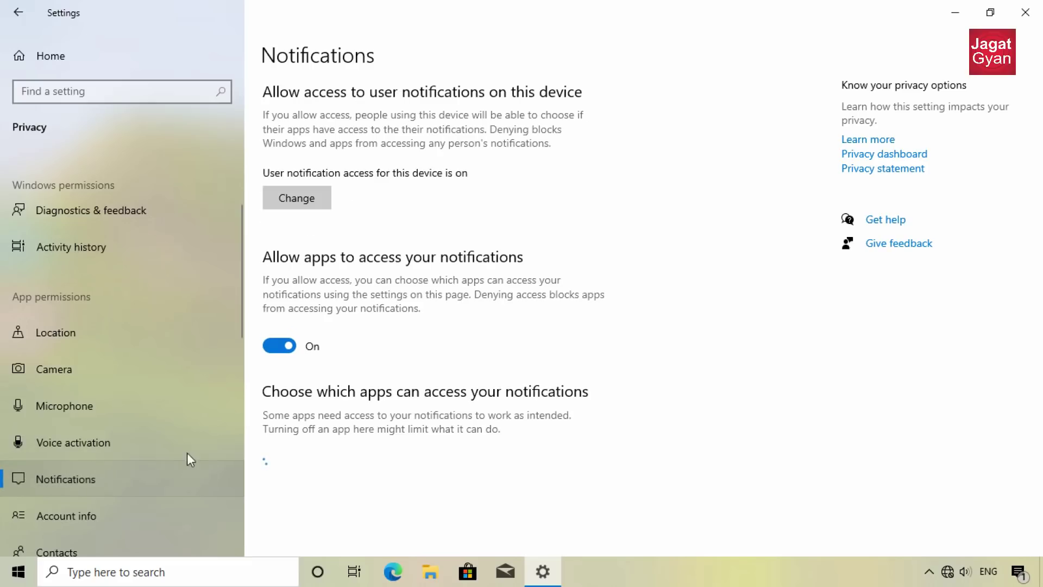
{"action": "left_click", "coordinate": [319, 208]}
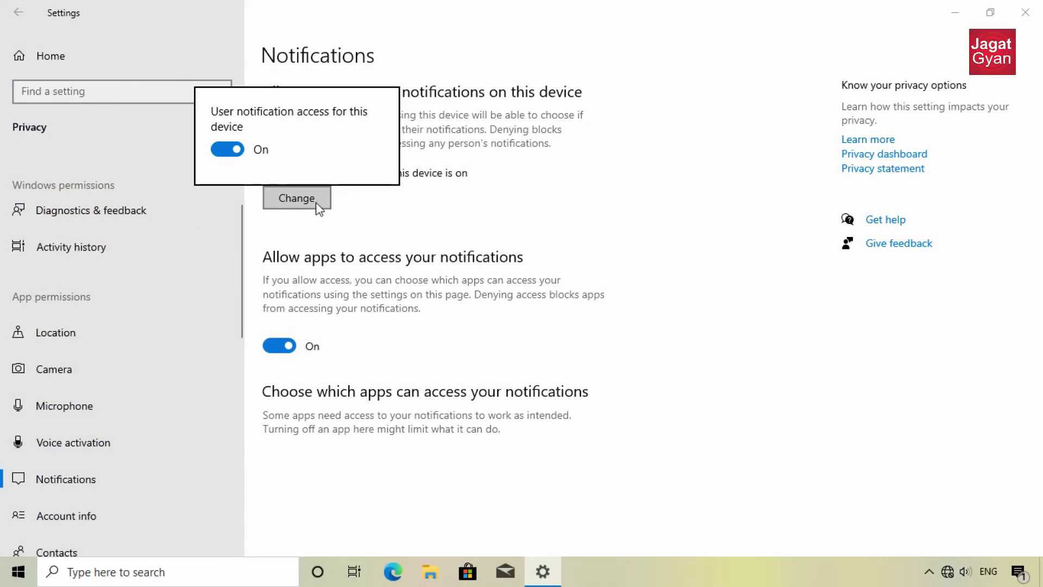
{"action": "left_click", "coordinate": [233, 150]}
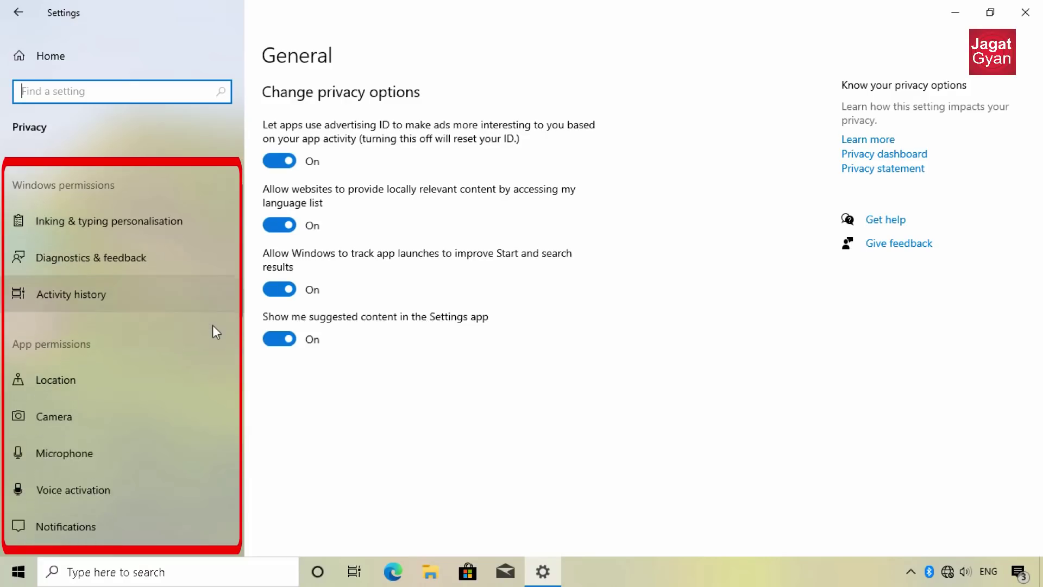
Step: In the Background apps privacy settings, stop 3D Viewer, Camera, Cortana and Feedback Hub from running in the background
{"action": "scroll", "coordinate": [213, 325], "scroll_direction": "down", "scroll_amount": 3}
{"action": "scroll", "coordinate": [213, 325], "scroll_direction": "down", "scroll_amount": 8}
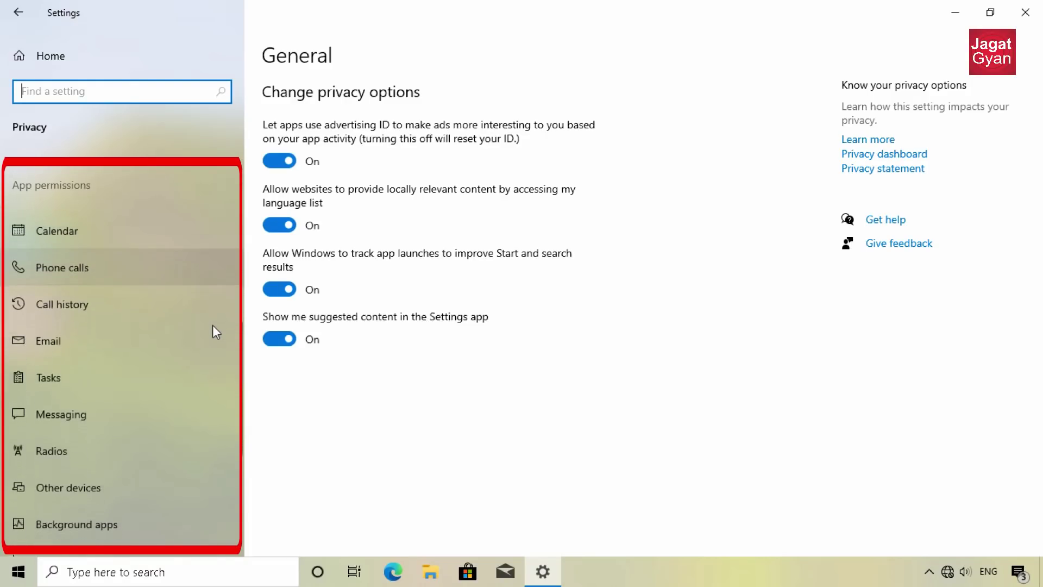
{"action": "scroll", "coordinate": [213, 325], "scroll_direction": "down", "scroll_amount": 2}
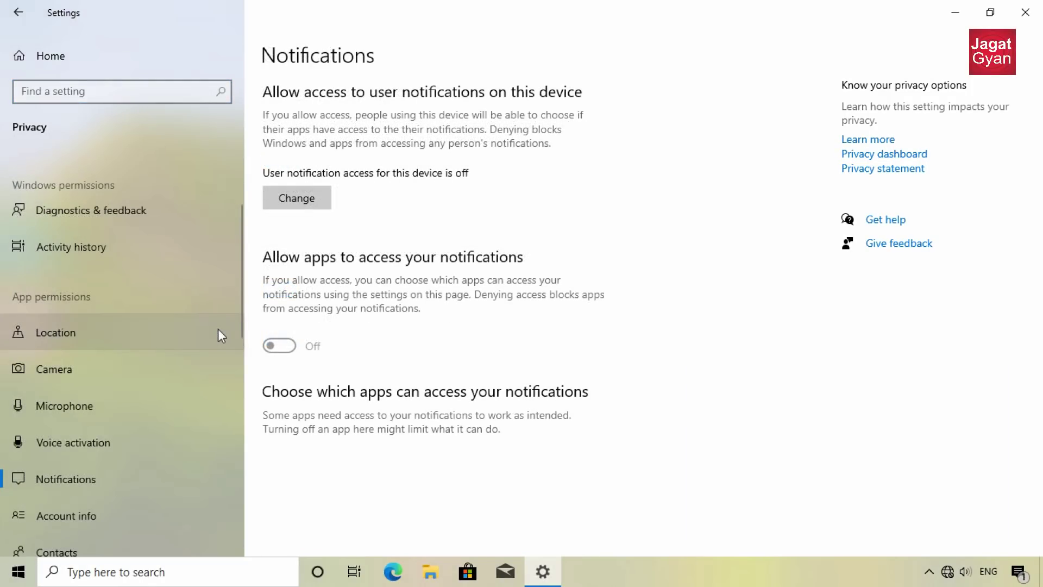
{"action": "scroll", "coordinate": [218, 330], "scroll_direction": "down", "scroll_amount": 7}
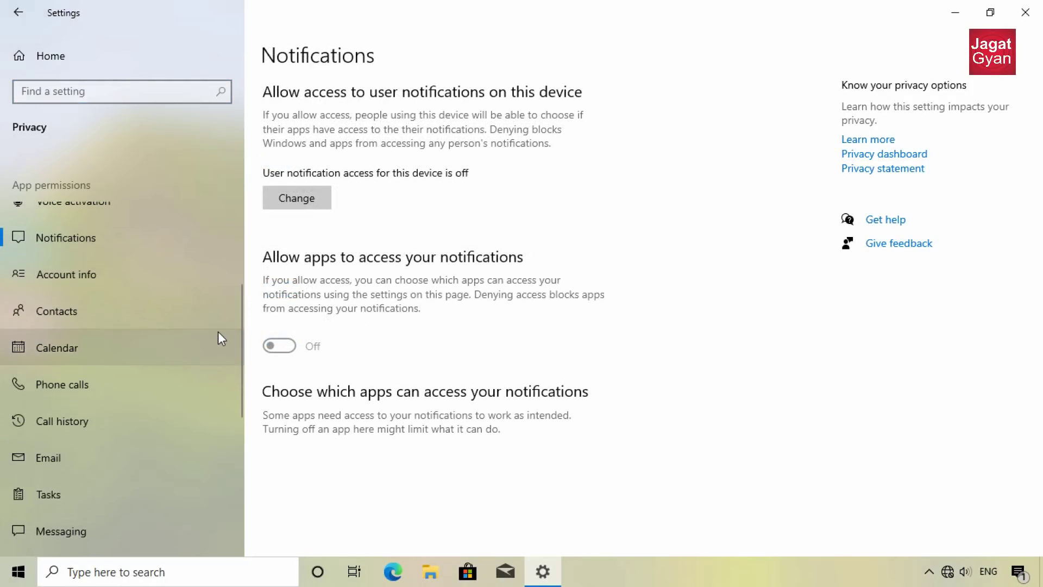
{"action": "scroll", "coordinate": [219, 332], "scroll_direction": "down", "scroll_amount": 1}
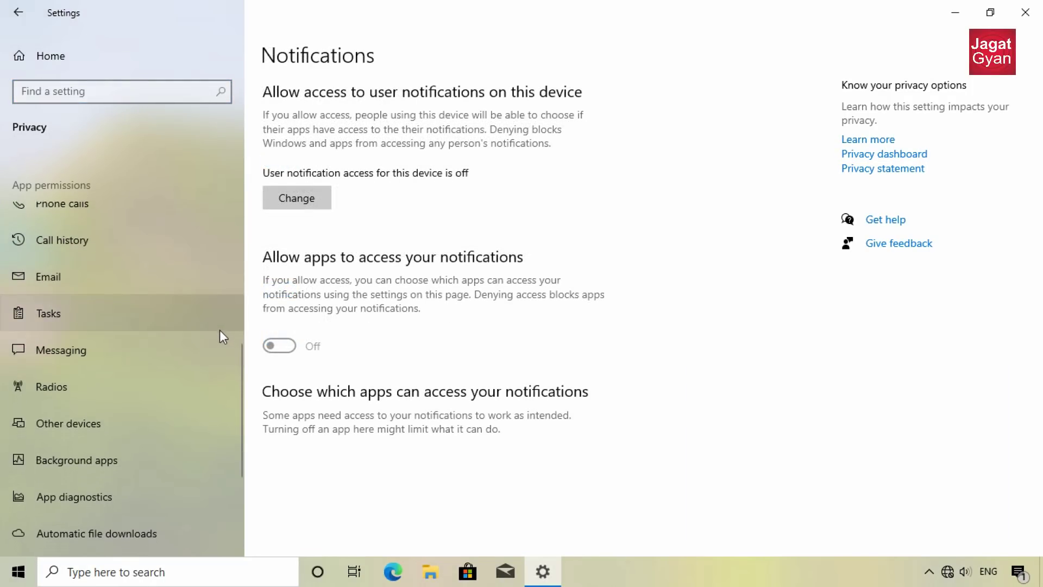
{"action": "left_click", "coordinate": [179, 468]}
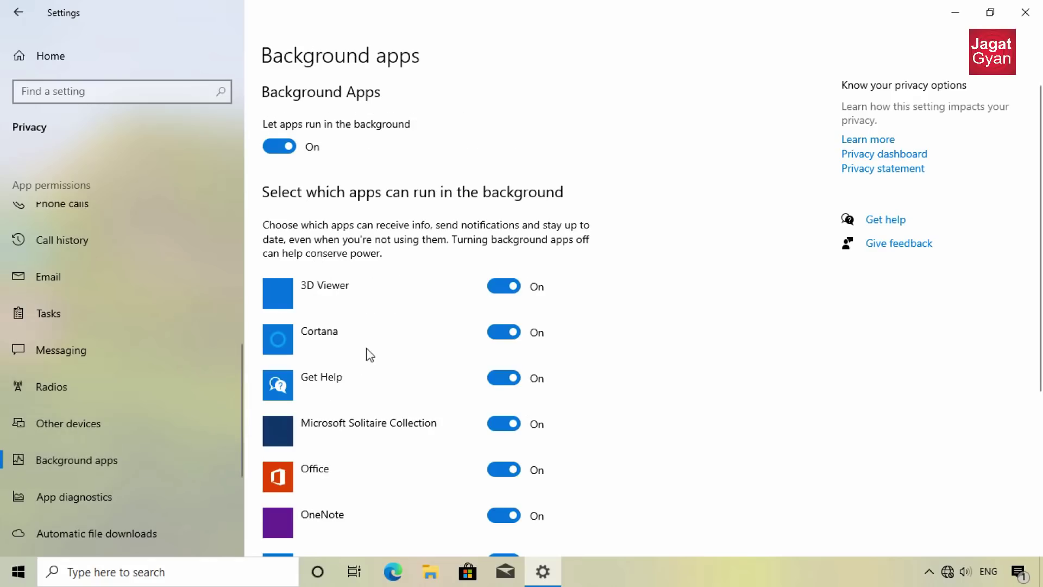
{"action": "left_click", "coordinate": [511, 291]}
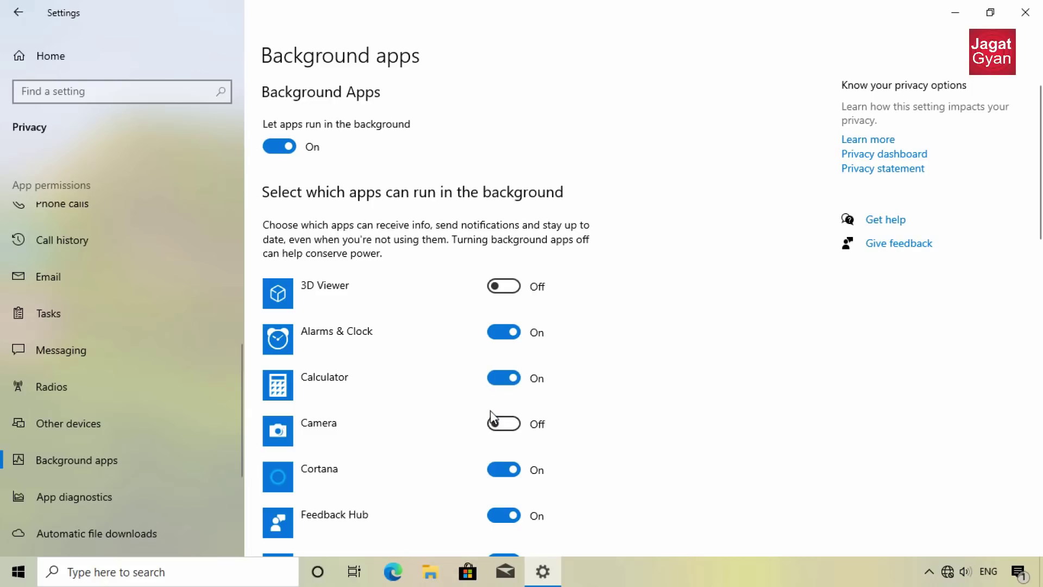
{"action": "left_click", "coordinate": [503, 470]}
{"action": "left_click", "coordinate": [511, 516]}
Step: Turn off background running for Calculator, switch Alarms & Clock off and back on, and close Settings
{"action": "scroll", "coordinate": [531, 436], "scroll_direction": "down", "scroll_amount": 10}
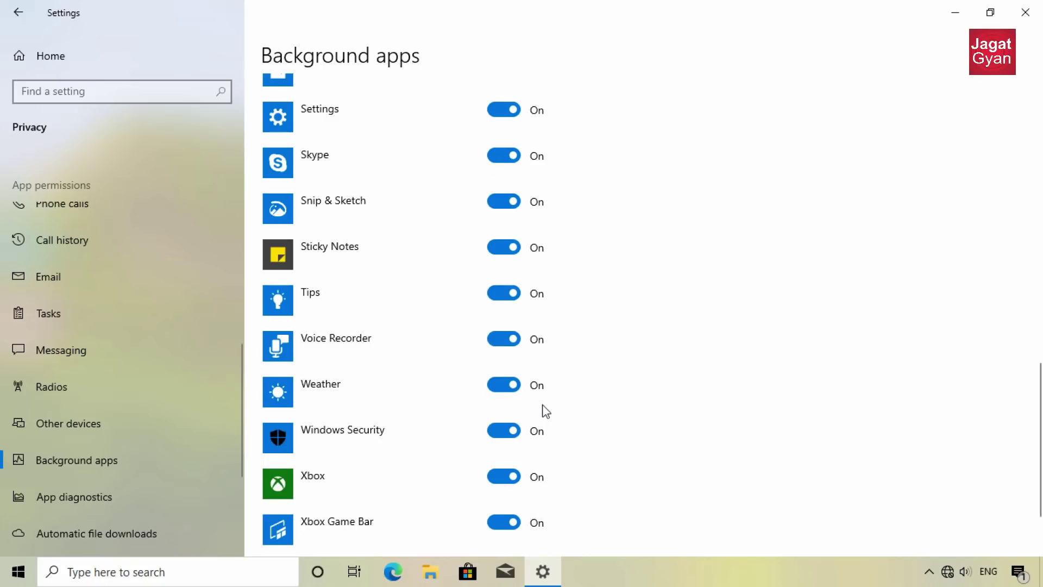
{"action": "scroll", "coordinate": [464, 354], "scroll_direction": "up", "scroll_amount": 10}
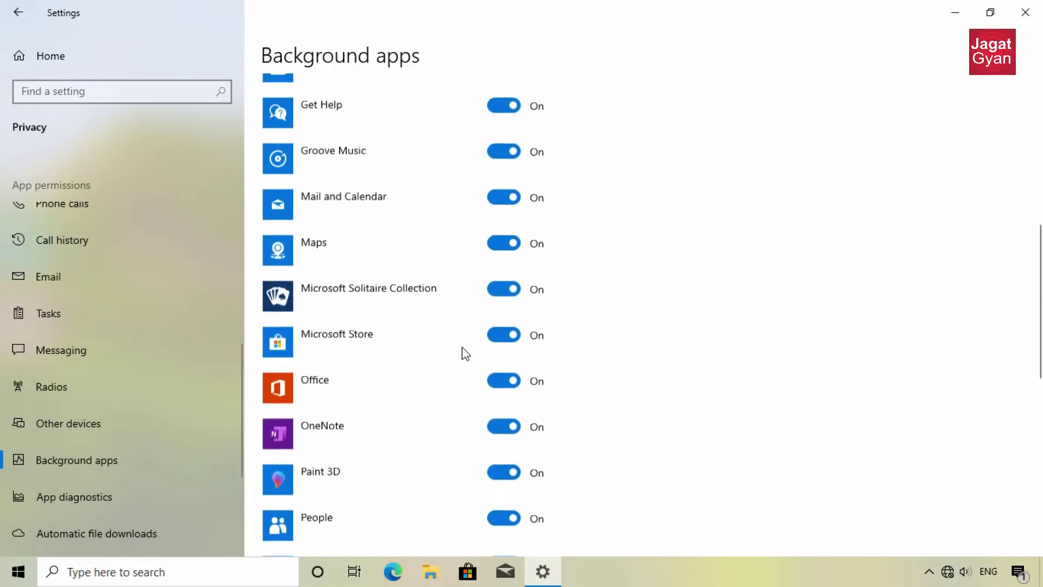
{"action": "scroll", "coordinate": [465, 354], "scroll_direction": "up", "scroll_amount": 7}
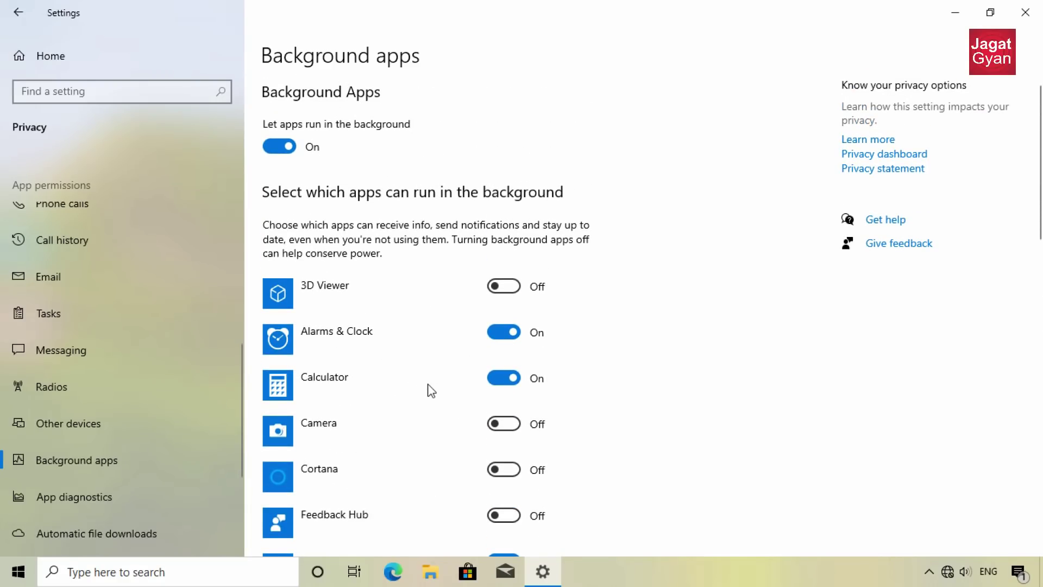
{"action": "left_click", "coordinate": [513, 382]}
{"action": "left_click", "coordinate": [506, 337]}
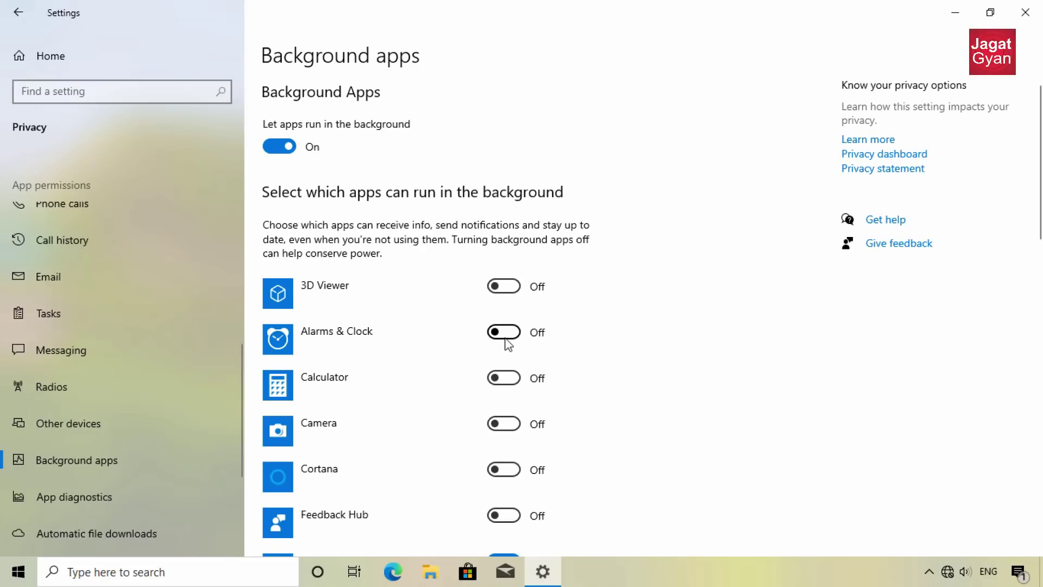
{"action": "left_click", "coordinate": [508, 341]}
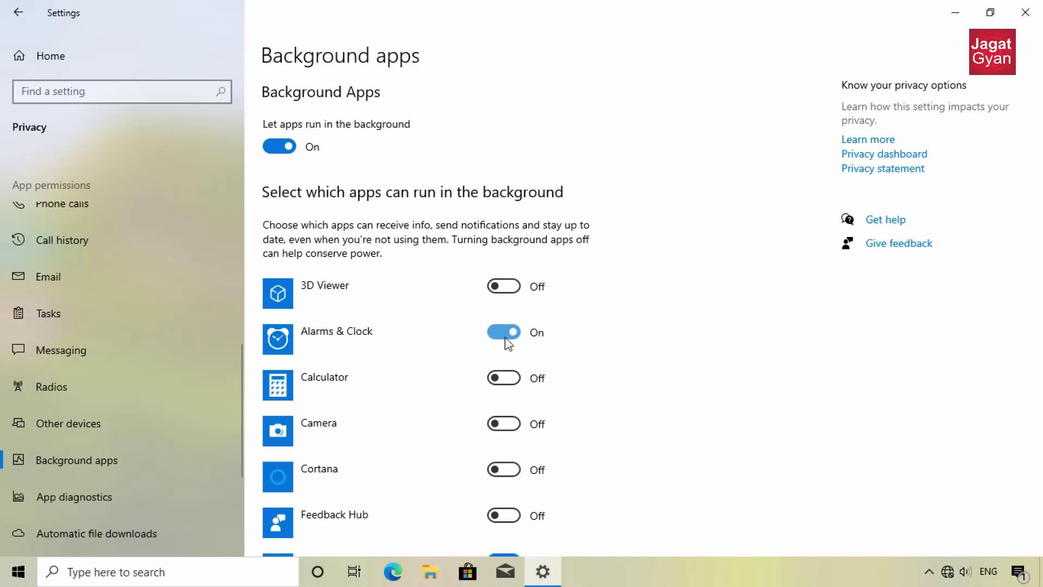
{"action": "left_click", "coordinate": [1026, 12]}
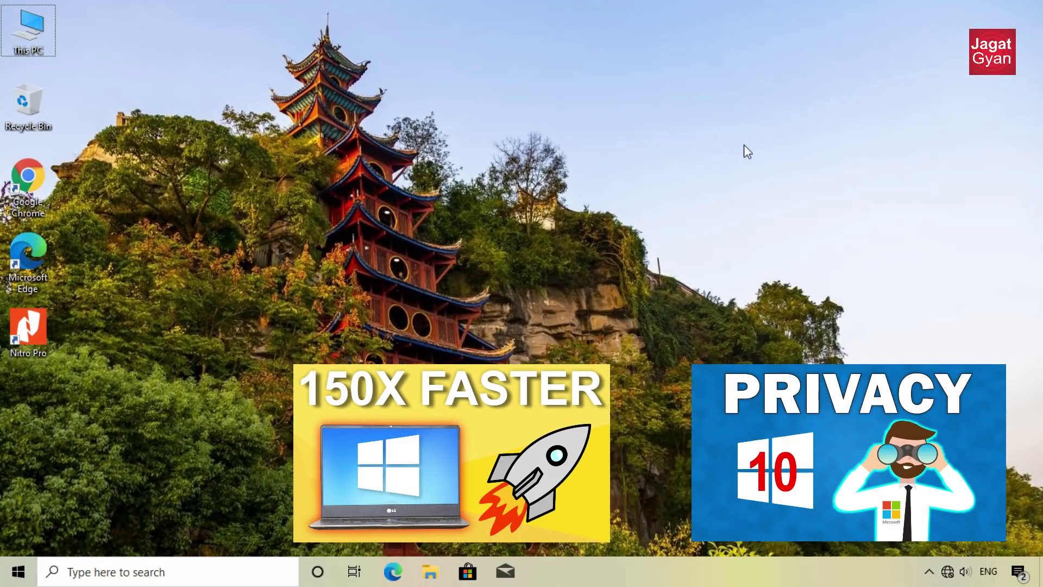
Step: Open Task Manager in its detailed view and sort the processes by name in descending order
{"action": "key", "text": "ctrl+shift+Escape"}
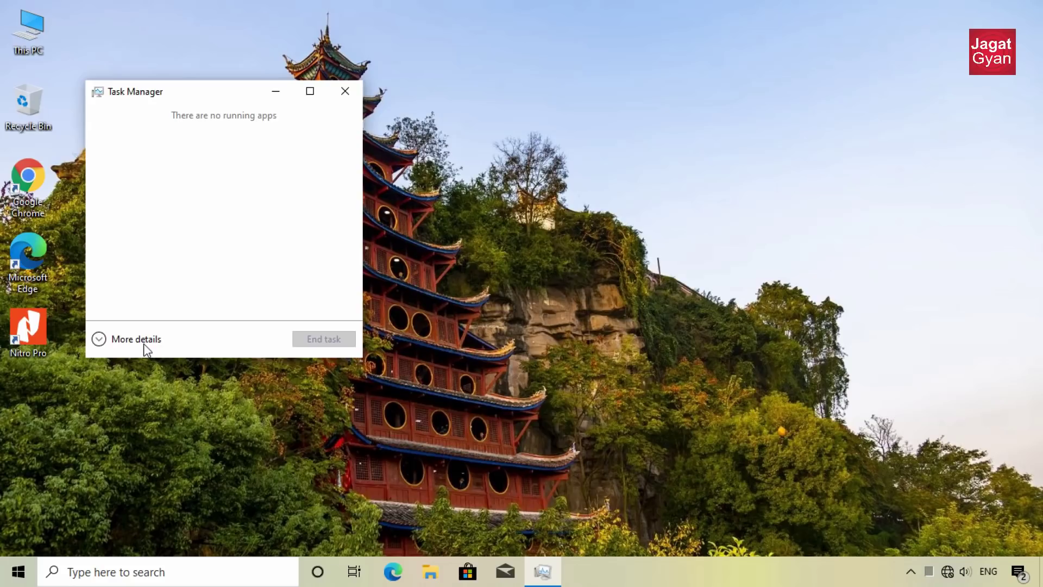
{"action": "left_click", "coordinate": [136, 339]}
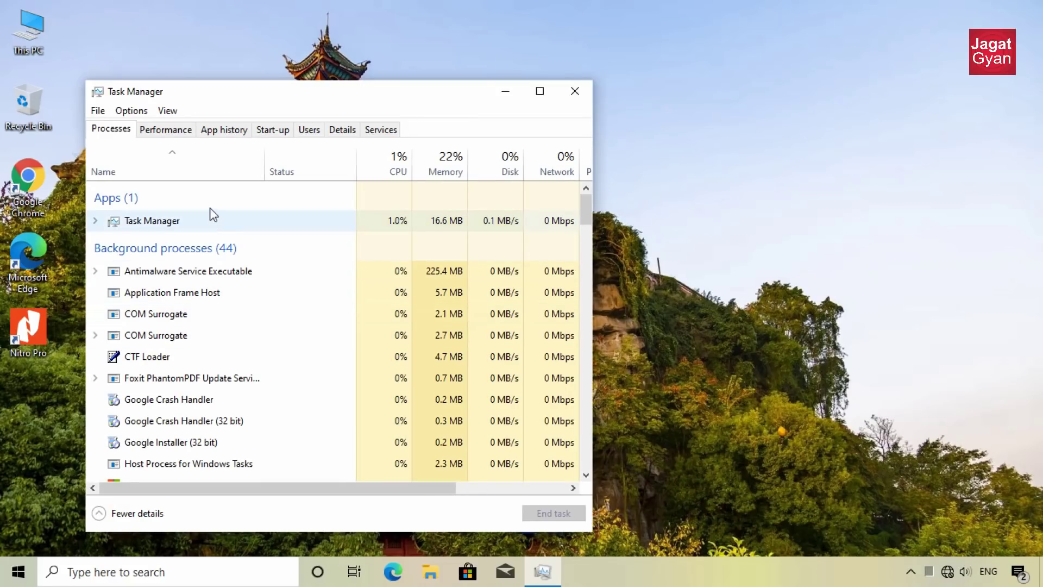
{"action": "left_click", "coordinate": [195, 178]}
{"action": "left_click", "coordinate": [193, 174]}
{"action": "left_click", "coordinate": [193, 174]}
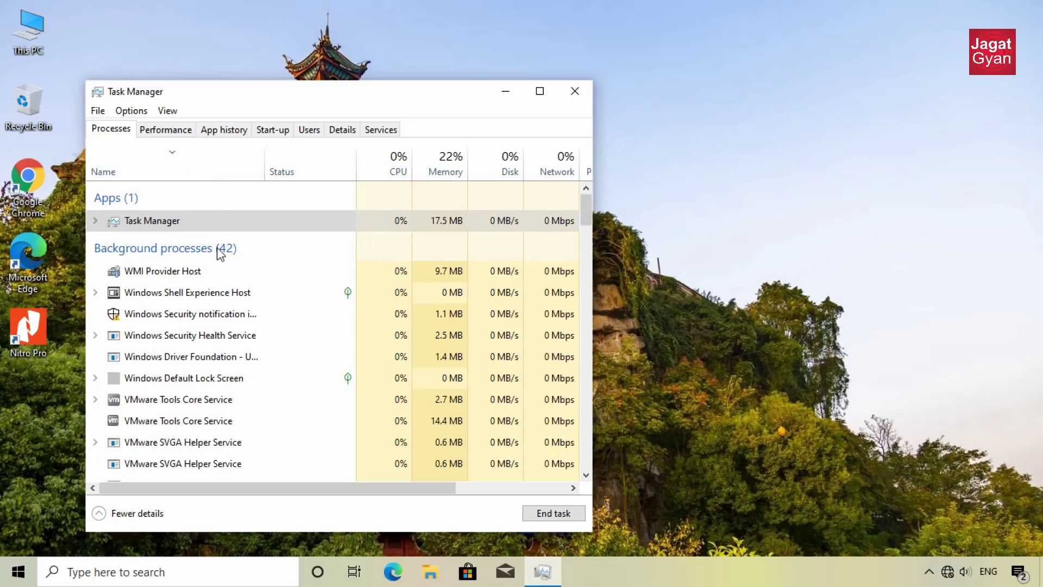
Step: Look at the End task options for the Task Manager and WMI Provider Host processes without ending either one
{"action": "right_click", "coordinate": [247, 225]}
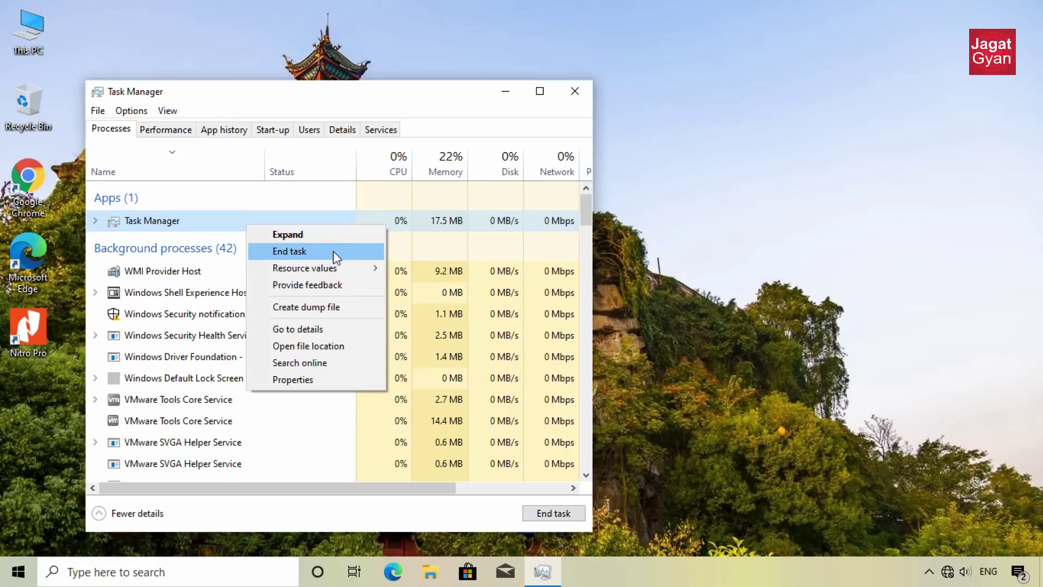
{"action": "left_click", "coordinate": [285, 215]}
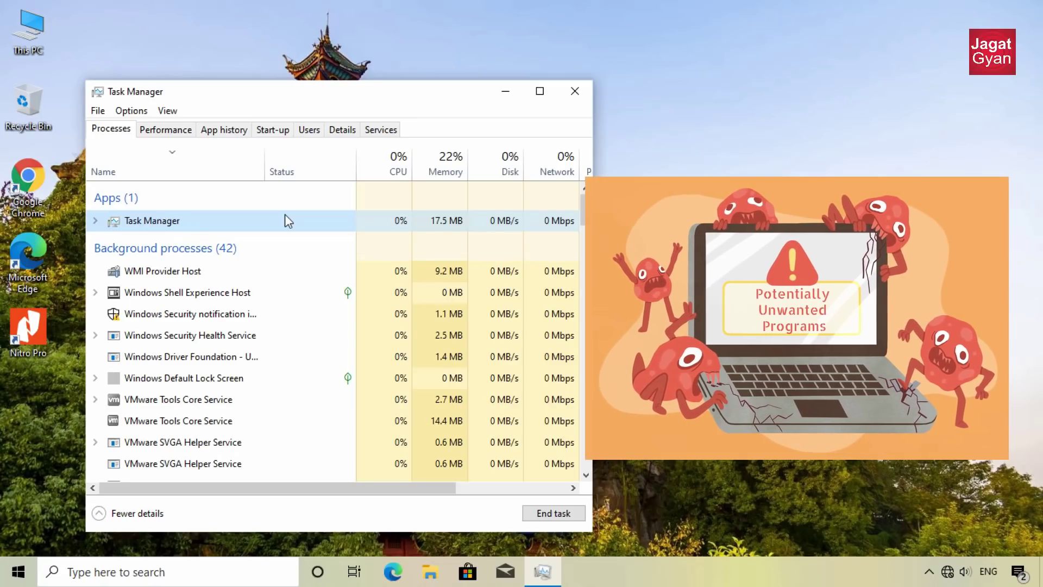
{"action": "left_click", "coordinate": [233, 273]}
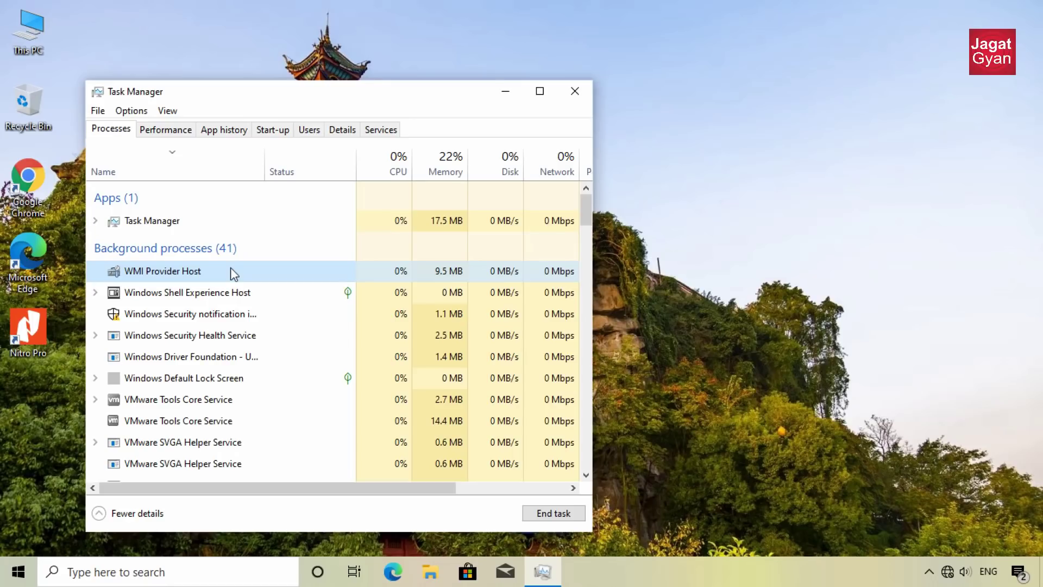
{"action": "right_click", "coordinate": [231, 268]}
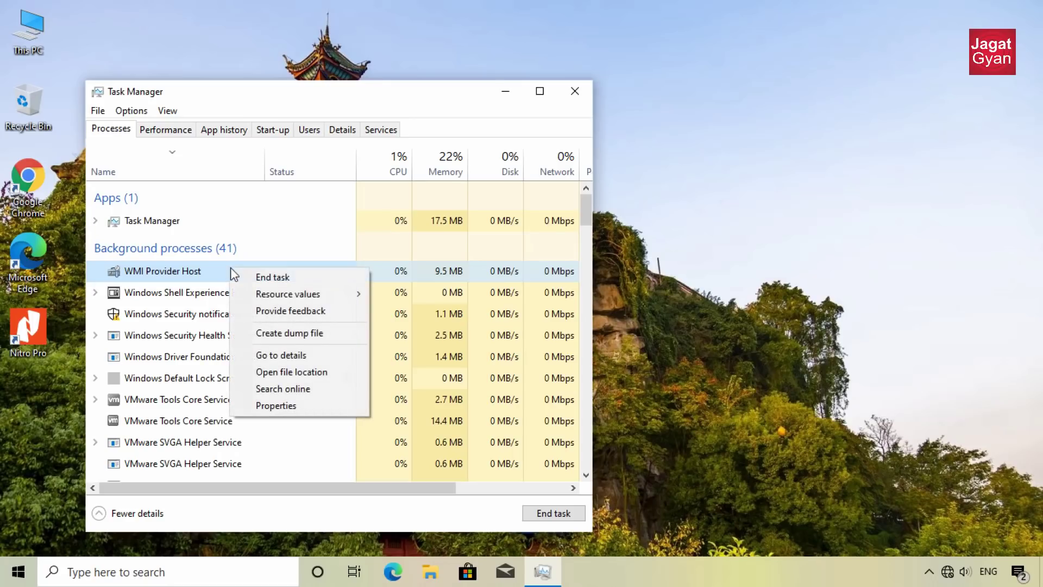
{"action": "left_click", "coordinate": [391, 274]}
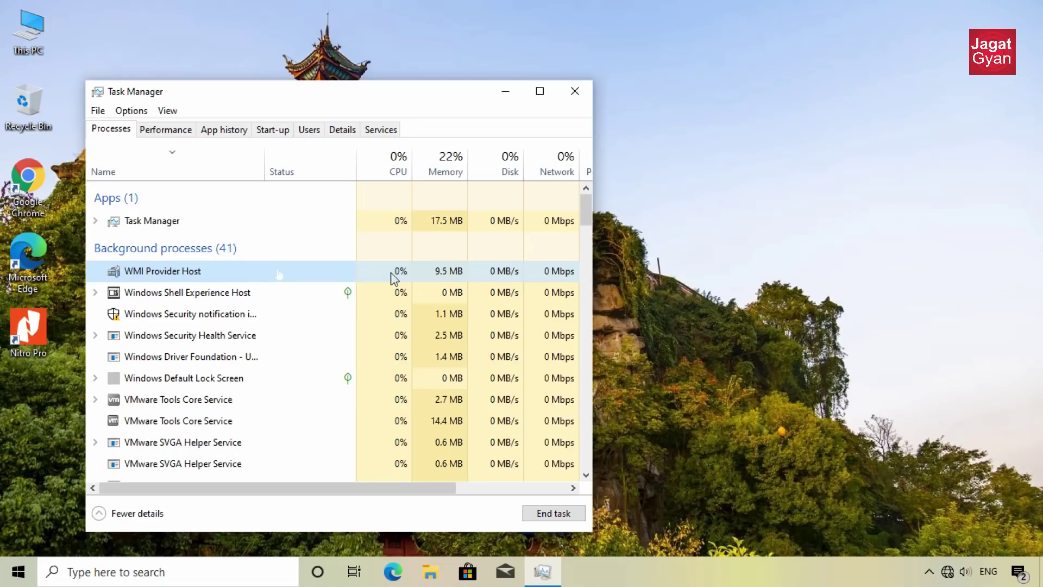
Step: View the start-up apps, check the status options for Cortana without changing them, and select the Skype entry
{"action": "left_click", "coordinate": [280, 136]}
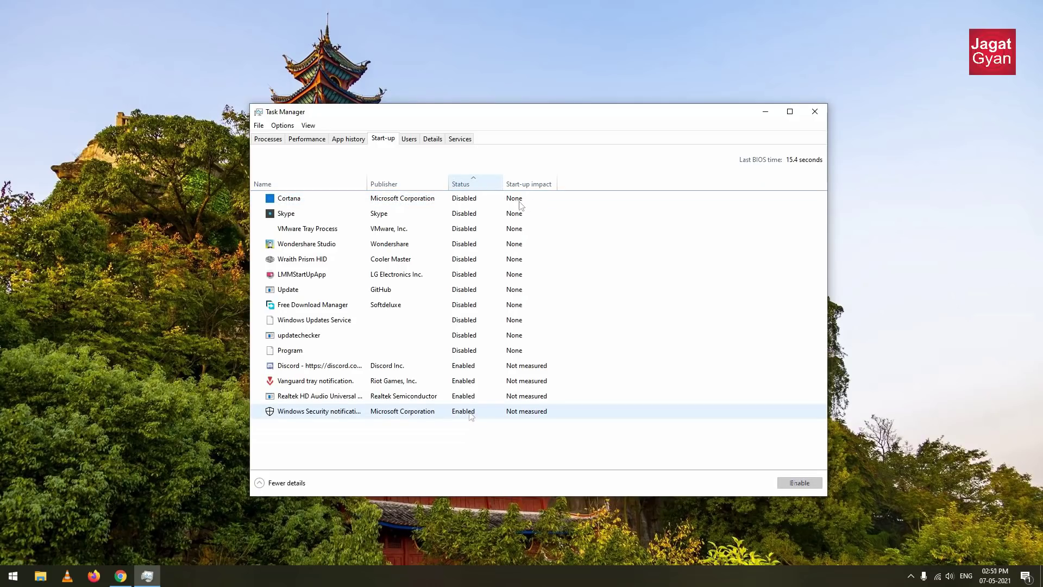
{"action": "left_click", "coordinate": [457, 368]}
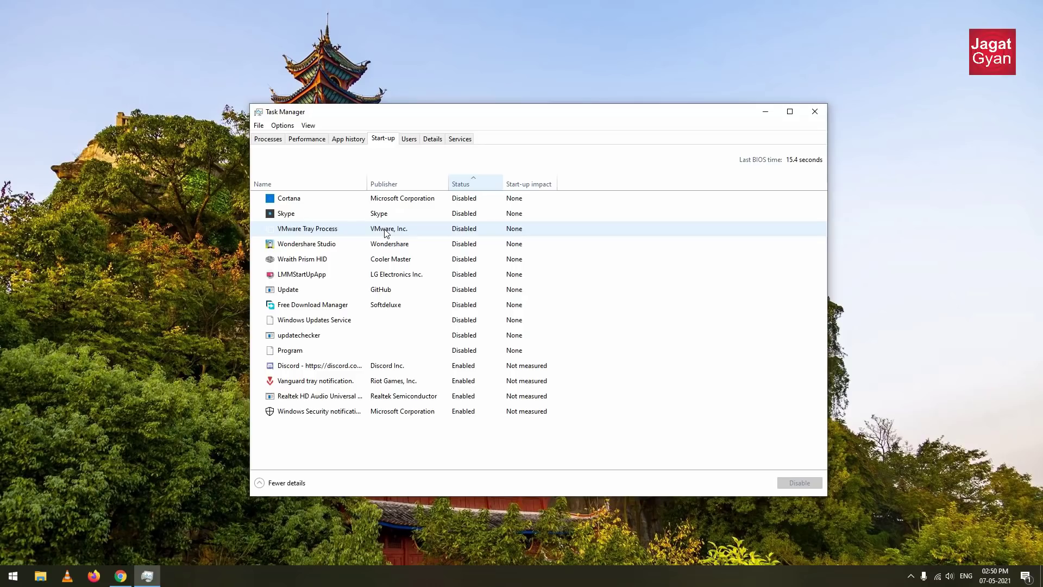
{"action": "left_click", "coordinate": [397, 200]}
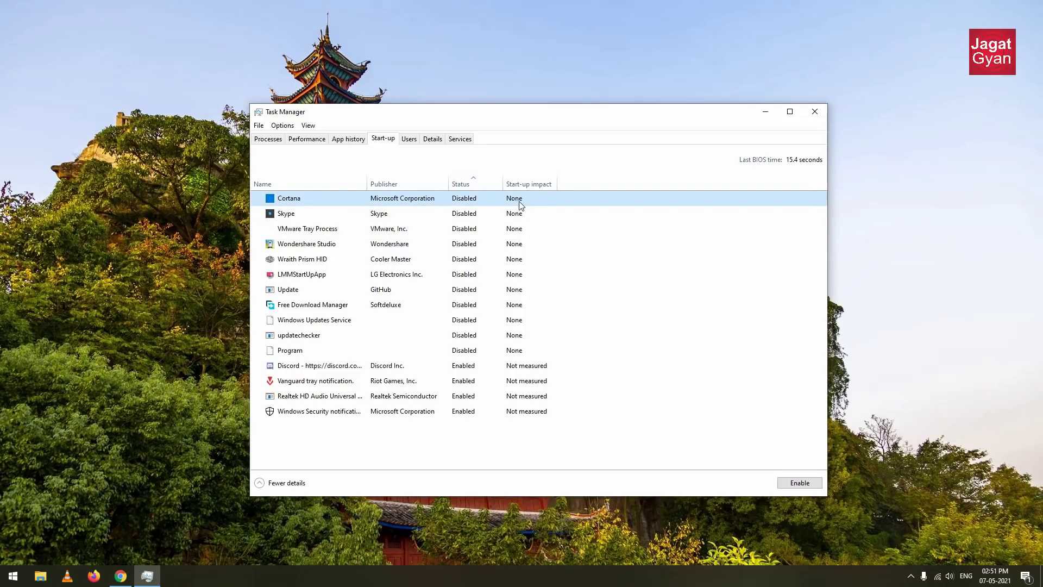
{"action": "right_click", "coordinate": [412, 205]}
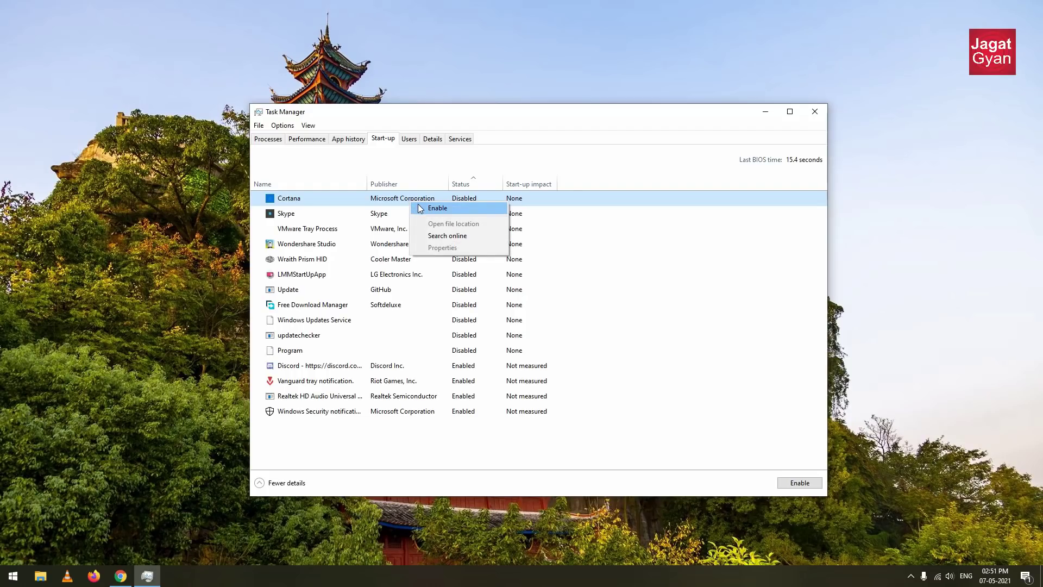
{"action": "left_click", "coordinate": [482, 197]}
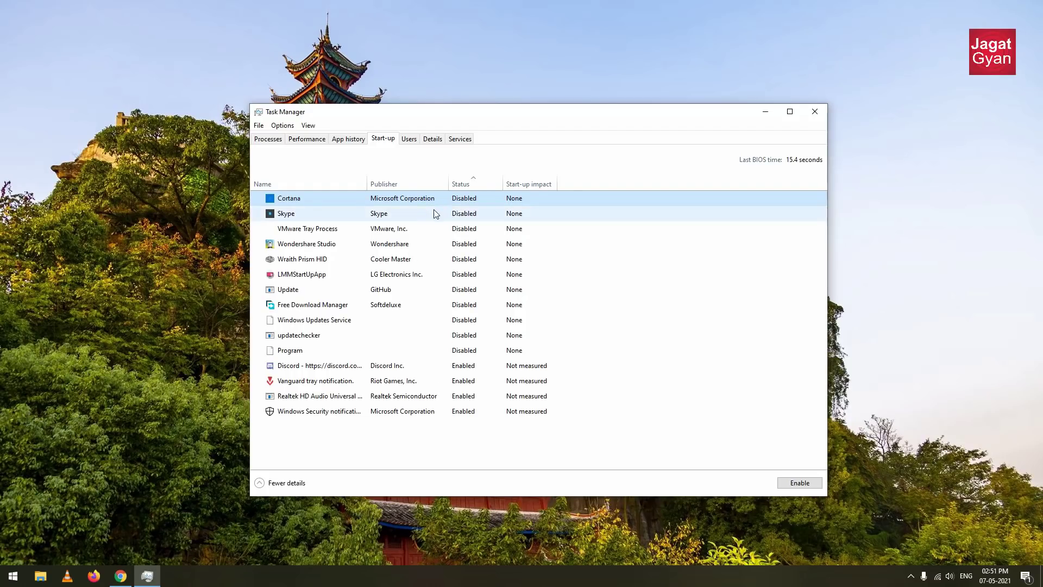
{"action": "left_click", "coordinate": [426, 215]}
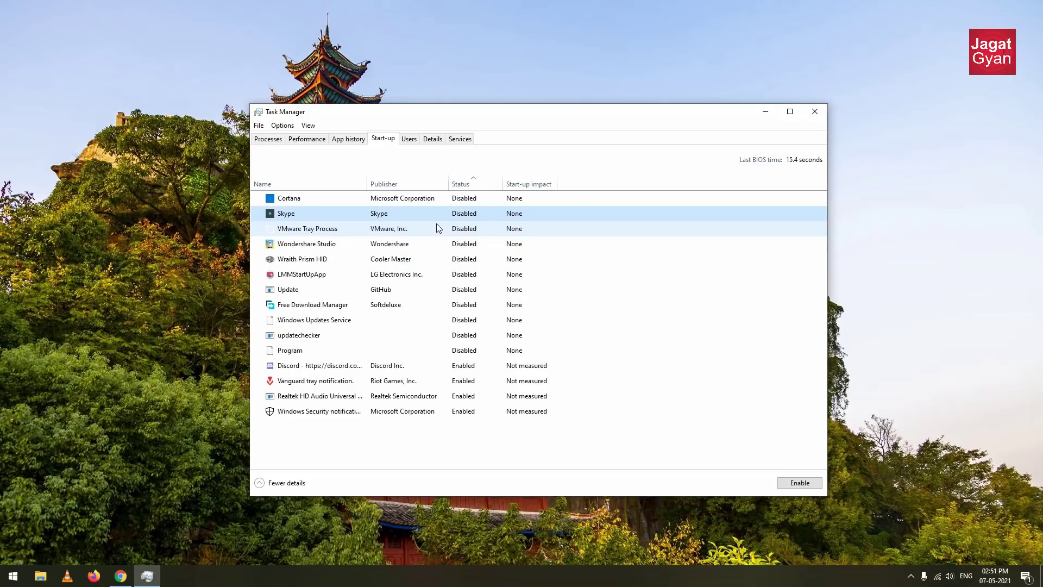
Step: Review the start-up entries from Wondershare Studio through the Windows Security notification entry, and close Task Manager
{"action": "left_click", "coordinate": [411, 248]}
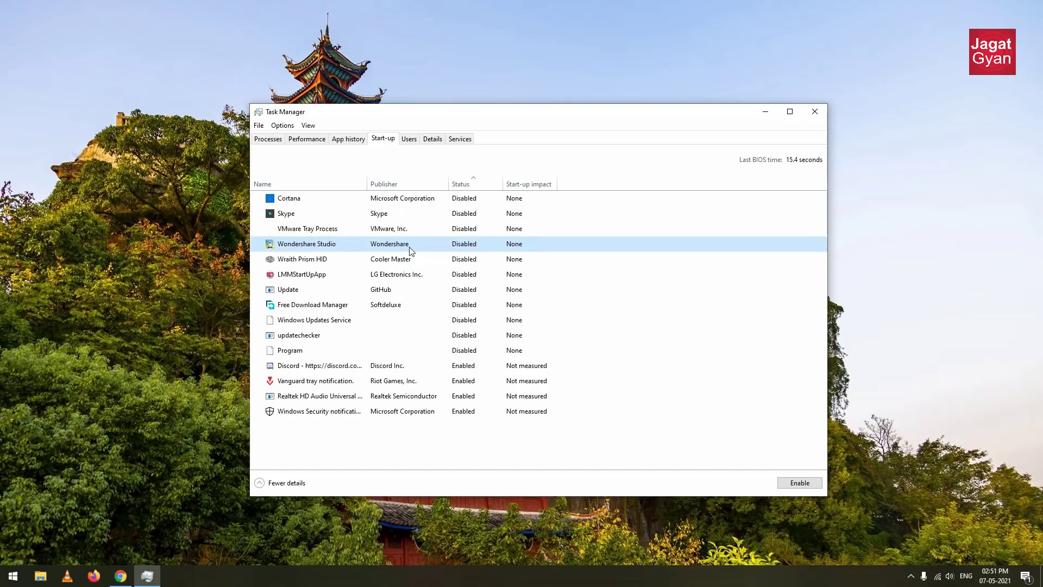
{"action": "key", "text": "Down"}
{"action": "key", "text": "Down"}
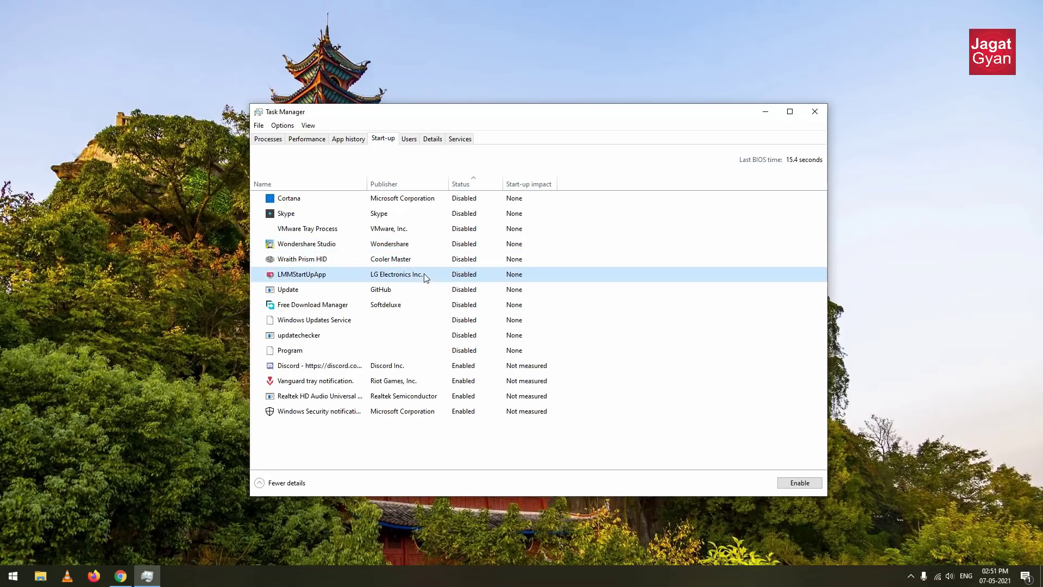
{"action": "key", "text": "Down"}
{"action": "key", "text": "Down"}
{"action": "key", "text": "Down"}
{"action": "key", "text": "Down"}
{"action": "key", "text": "Down"}
{"action": "key", "text": "Down"}
{"action": "key", "text": "Down"}
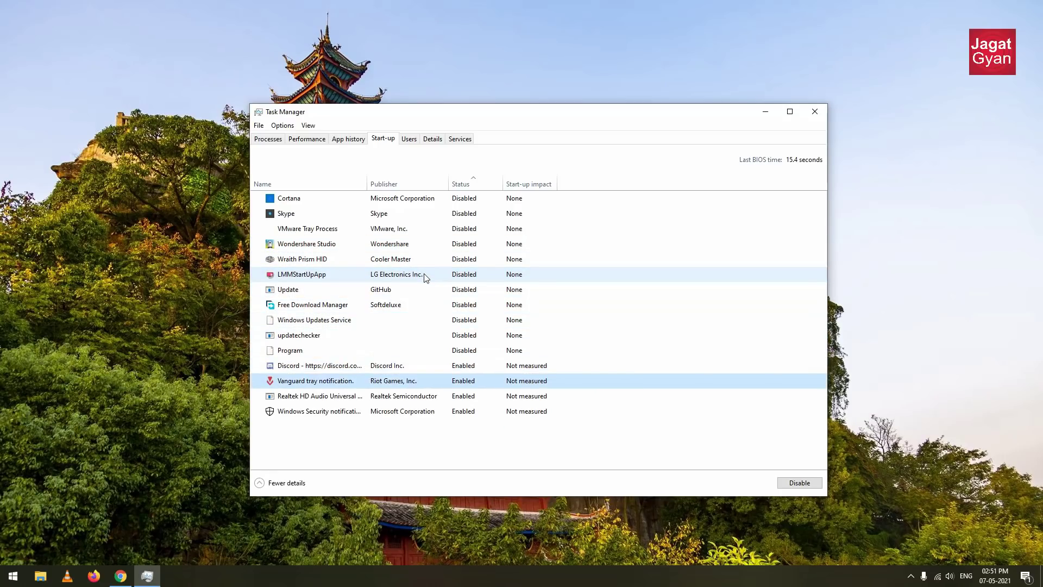
{"action": "key", "text": "Up"}
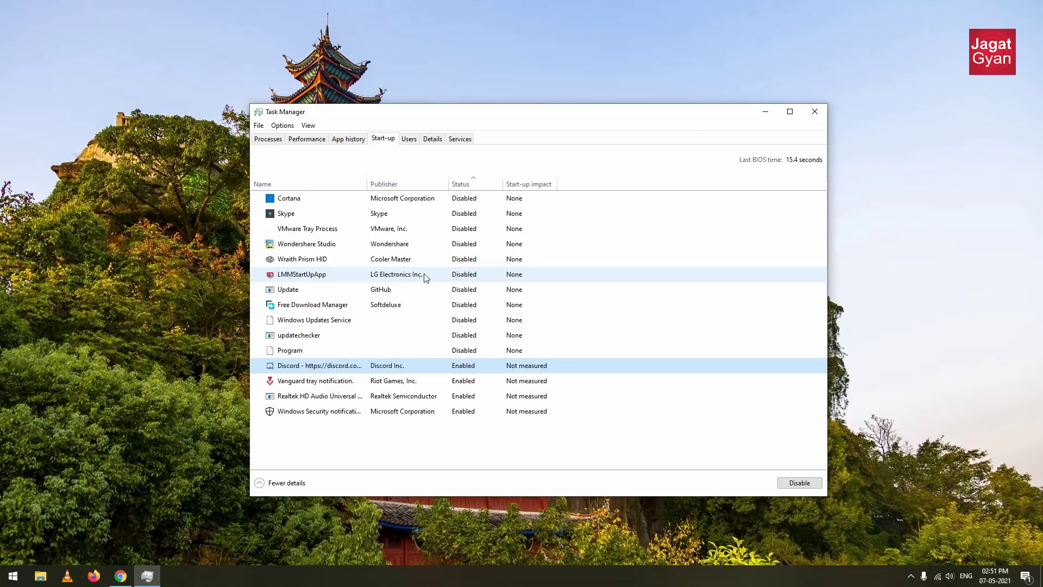
{"action": "key", "text": "Down"}
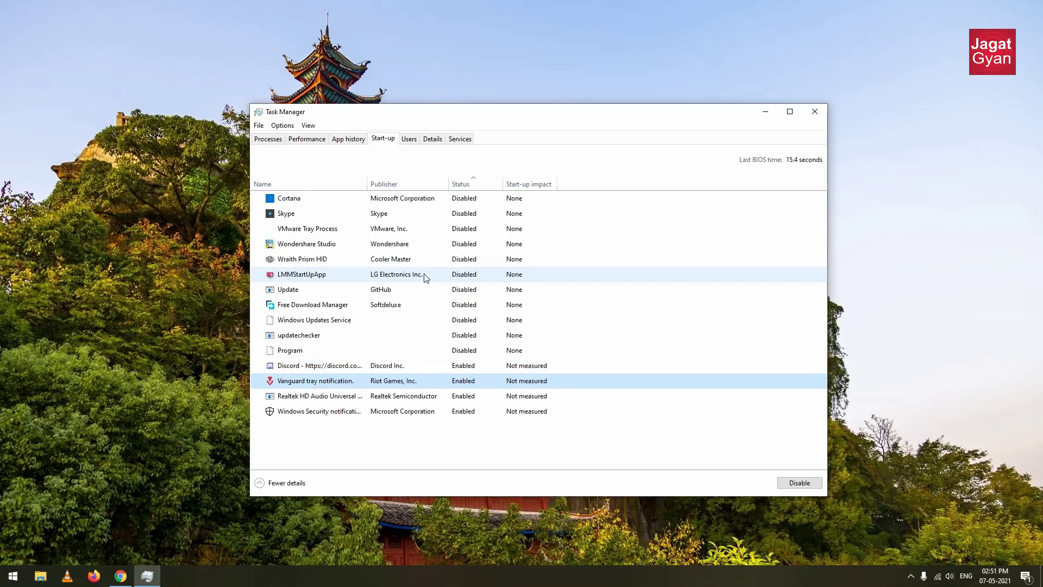
{"action": "key", "text": "Down"}
{"action": "key", "text": "Down"}
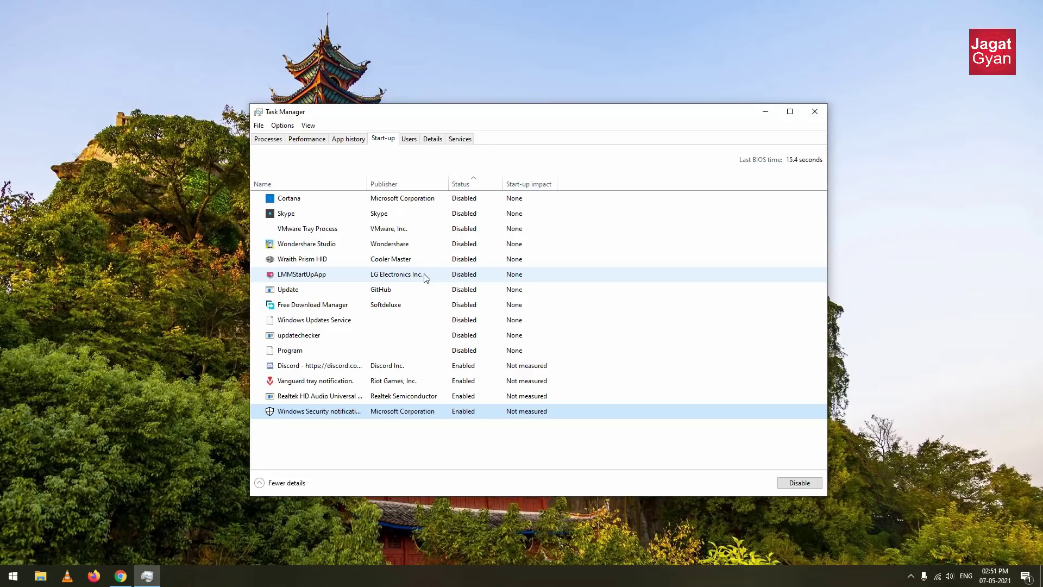
{"action": "left_click", "coordinate": [342, 400]}
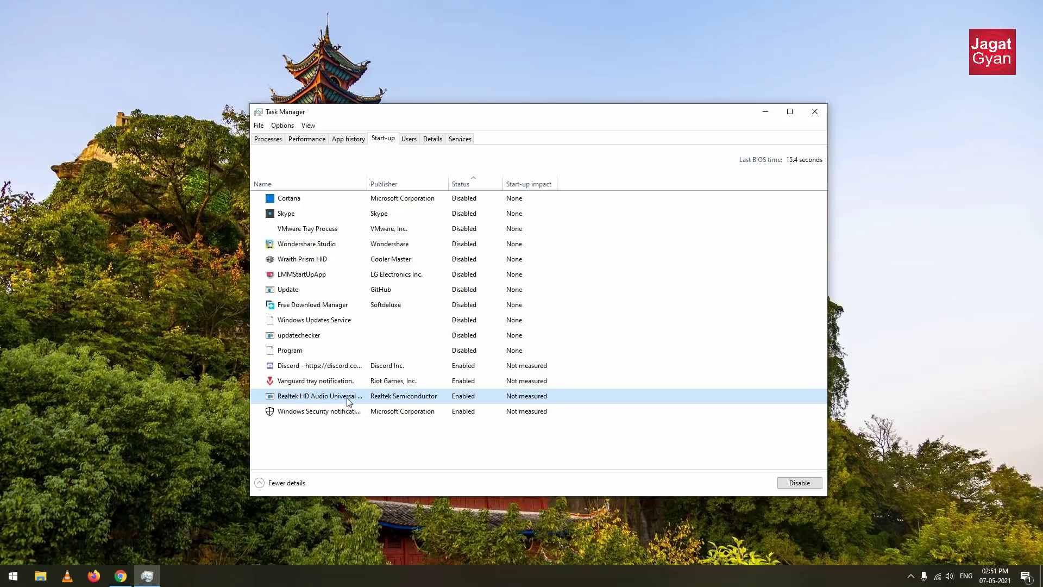
{"action": "left_click", "coordinate": [351, 413]}
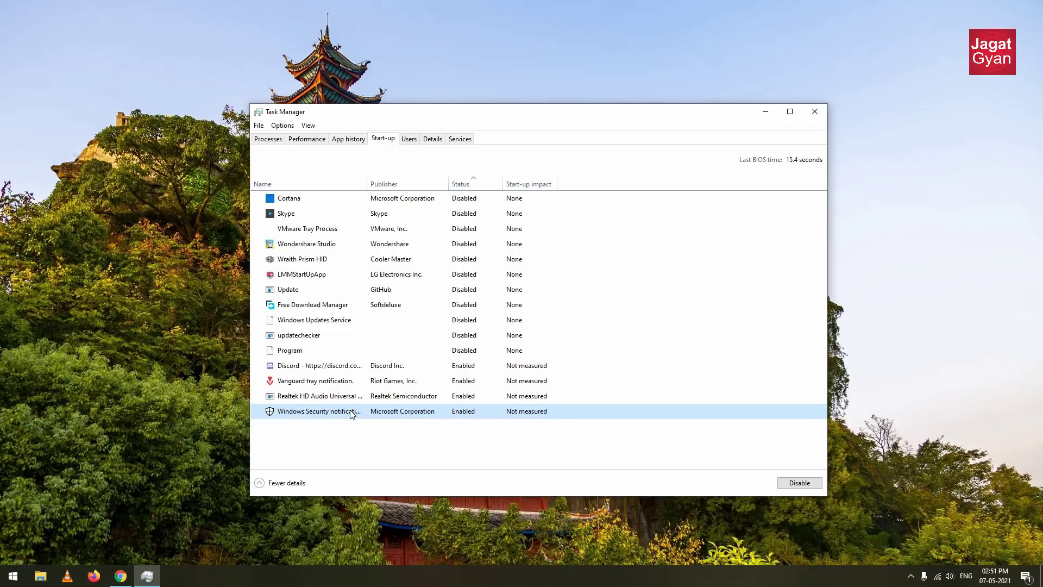
{"action": "left_click", "coordinate": [815, 111]}
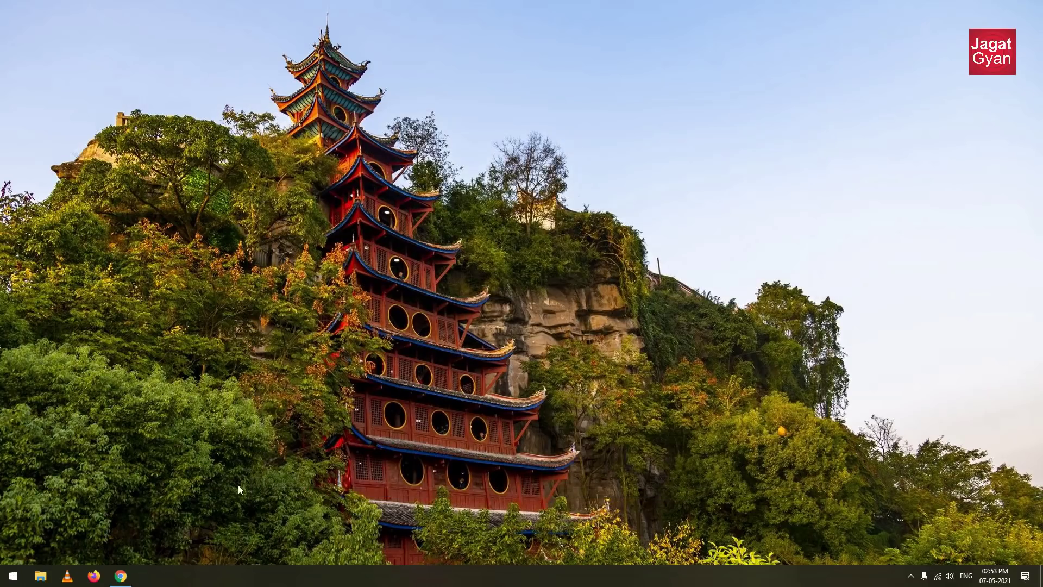
Step: Open System Configuration with msconfig and hide all Microsoft services in the list of services
{"action": "key", "text": "super"}
{"action": "type", "text": "msconfig"}
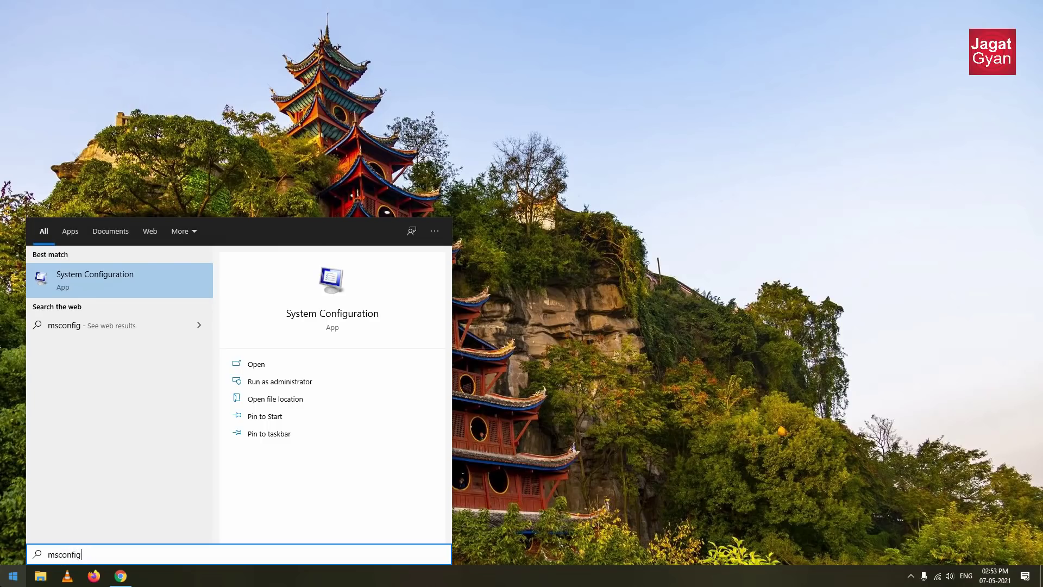
{"action": "key", "text": "Return"}
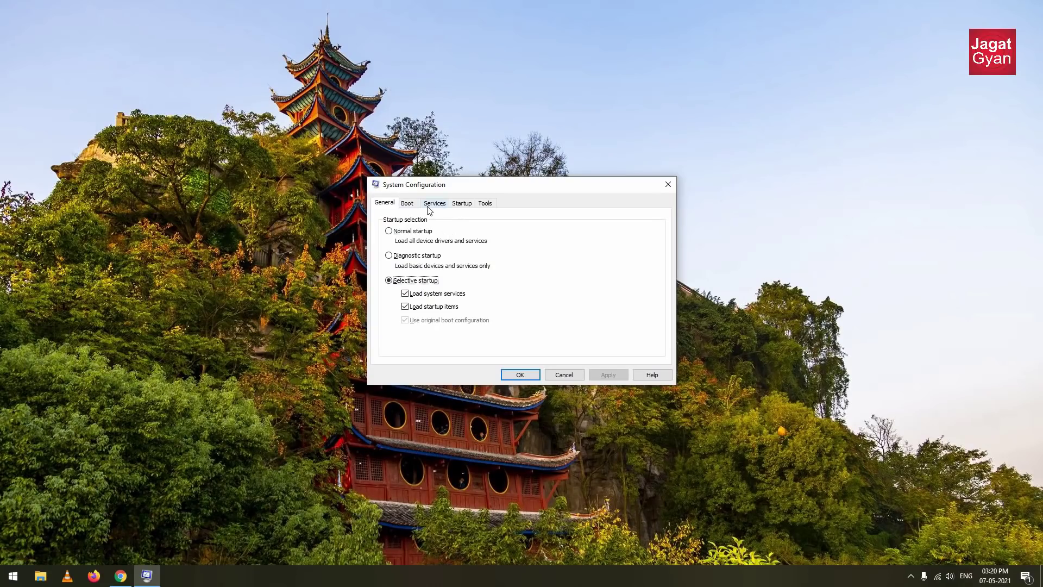
{"action": "left_click", "coordinate": [434, 203]}
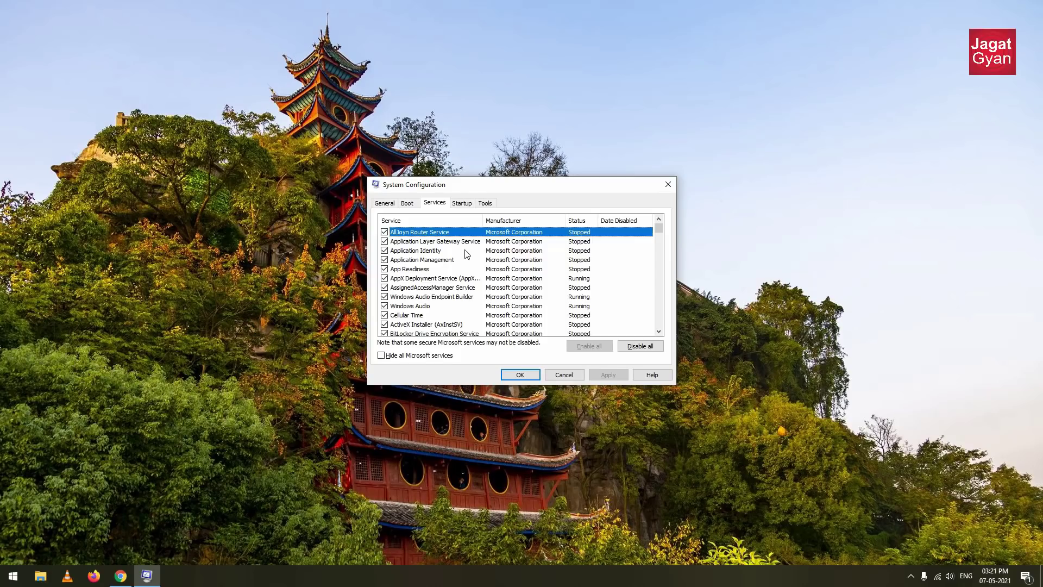
{"action": "left_click", "coordinate": [436, 357]}
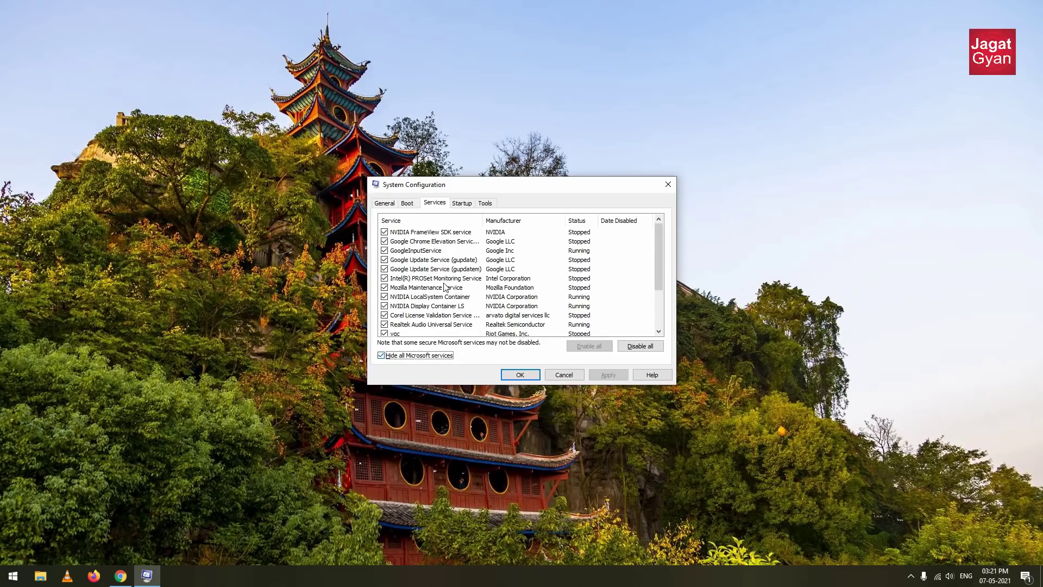
Step: Examine the remaining non-Microsoft services from Google, Intel and NVIDIA without disabling any
{"action": "left_click", "coordinate": [444, 246]}
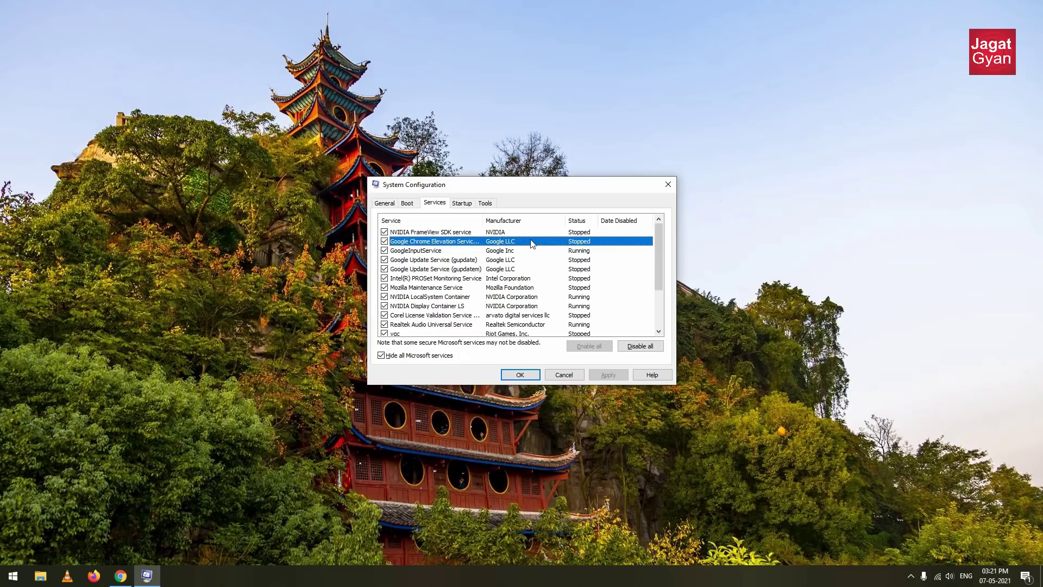
{"action": "key", "text": "Up"}
{"action": "key", "text": "Down"}
{"action": "key", "text": "Down"}
{"action": "key", "text": "Down"}
{"action": "key", "text": "Down"}
{"action": "key", "text": "Down"}
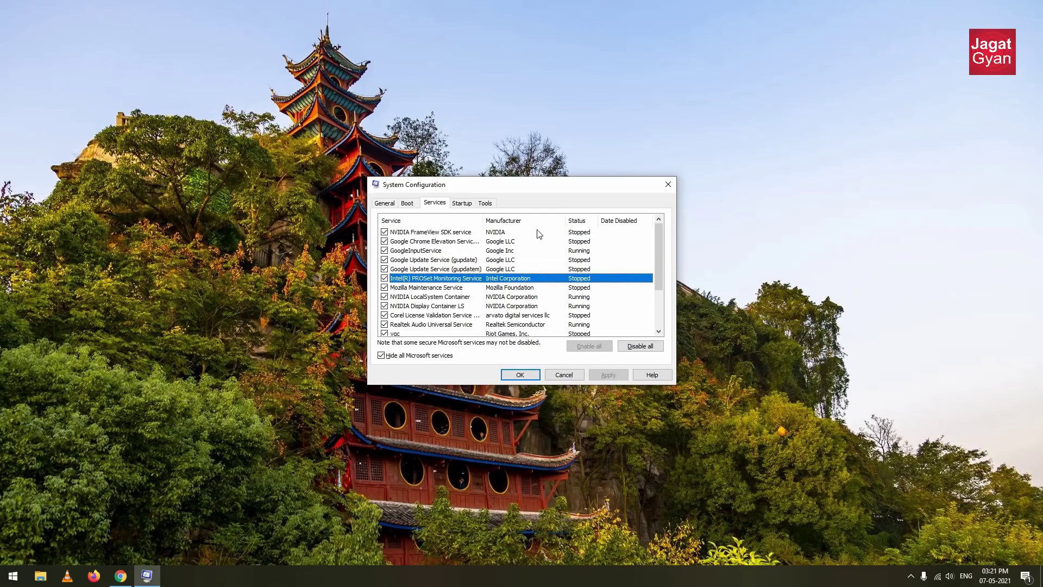
{"action": "left_click", "coordinate": [535, 306]}
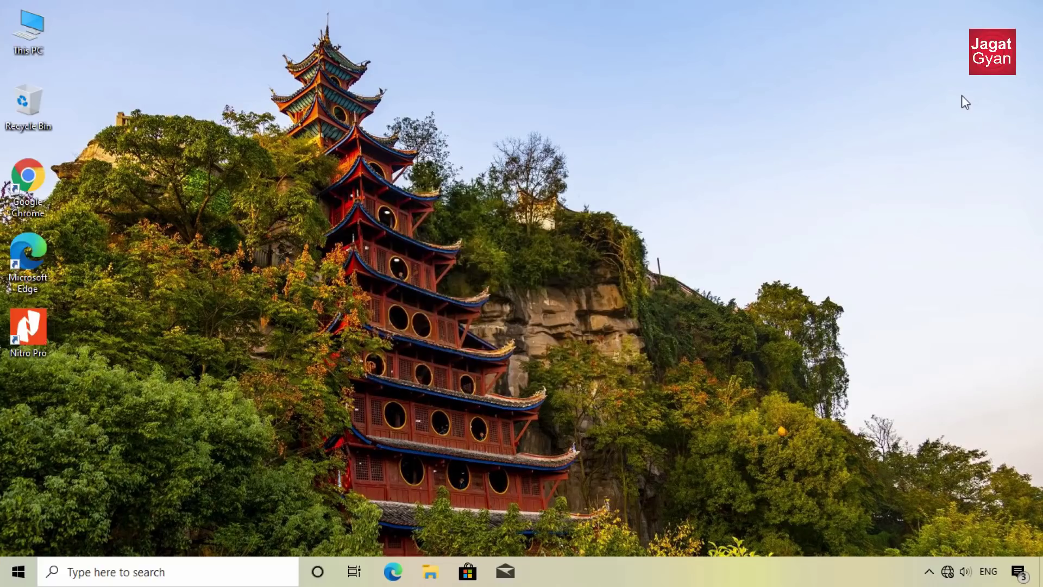
Step: In the advanced system settings, adjust the visual effects for best performance, apply the change and close System Properties
{"action": "key", "text": "super"}
{"action": "type", "text": "system"}
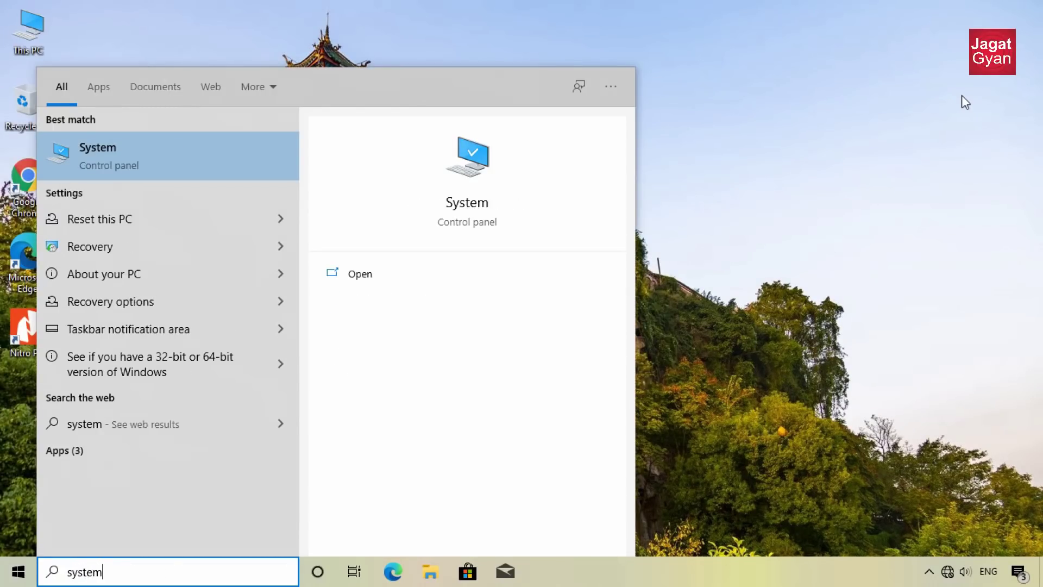
{"action": "key", "text": "Return"}
{"action": "left_click", "coordinate": [955, 225]}
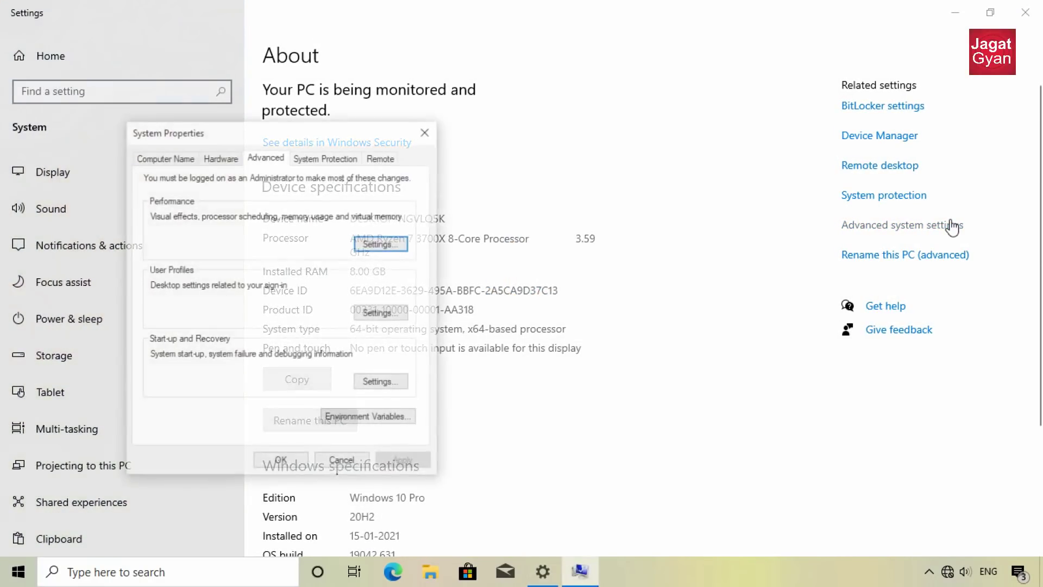
{"action": "left_click", "coordinate": [382, 244]}
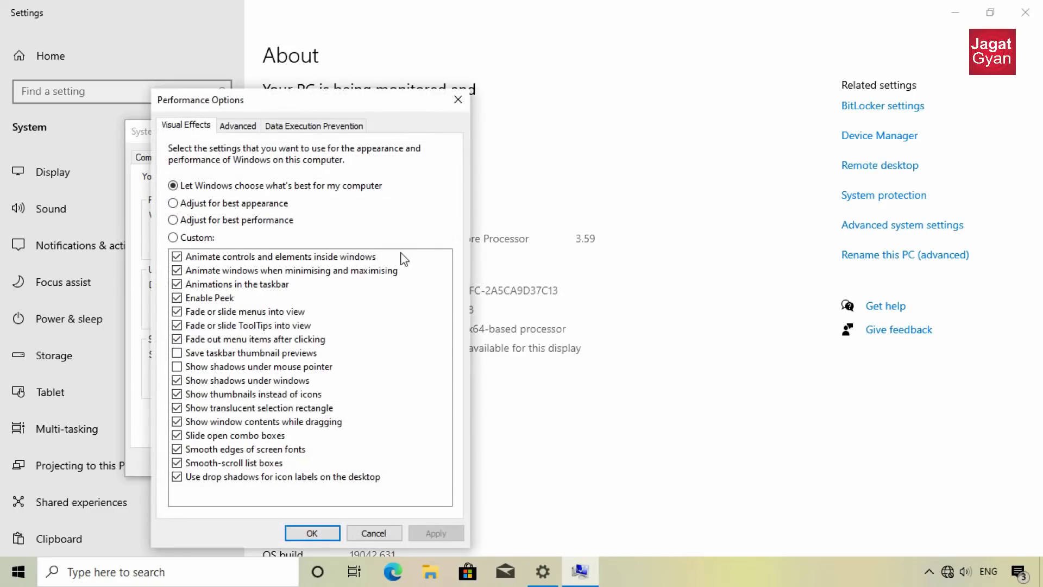
{"action": "left_click", "coordinate": [279, 224]}
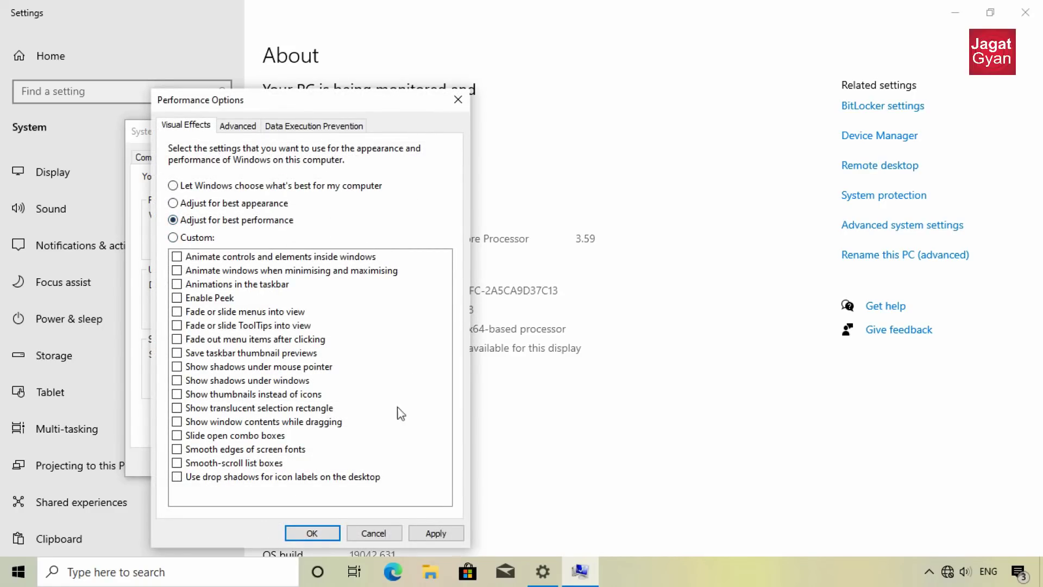
{"action": "left_click", "coordinate": [429, 534]}
{"action": "left_click", "coordinate": [312, 533]}
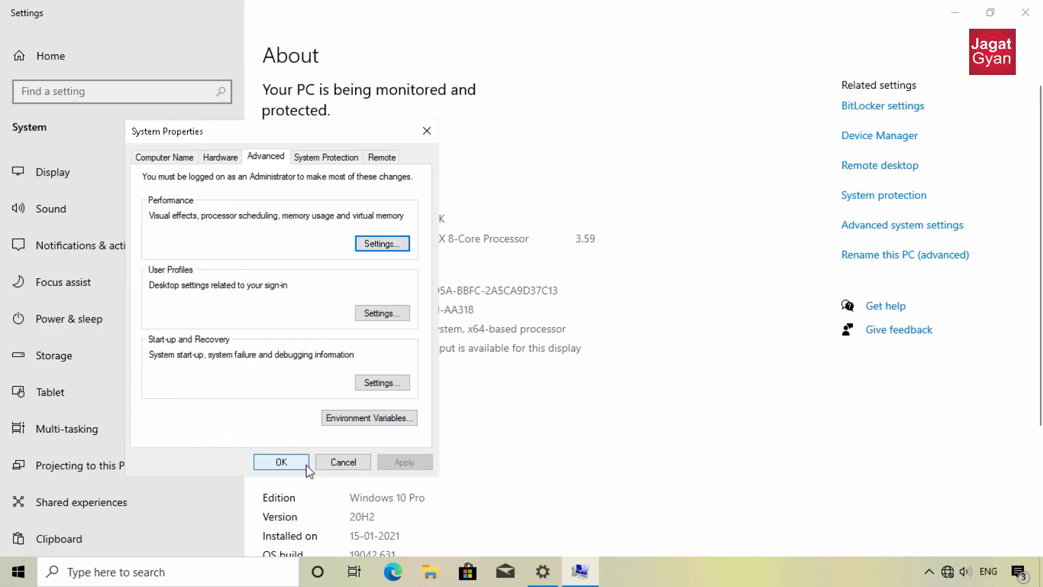
{"action": "left_click", "coordinate": [275, 464]}
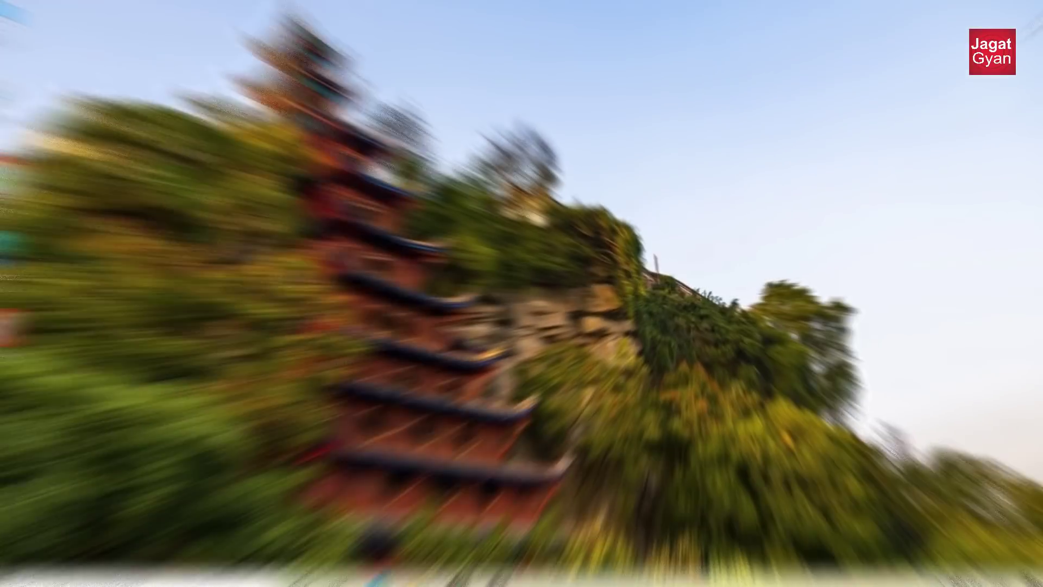
Step: Open Control Panel, show its items as large icons and maximise the window
{"action": "key", "text": "super"}
{"action": "type", "text": "con"}
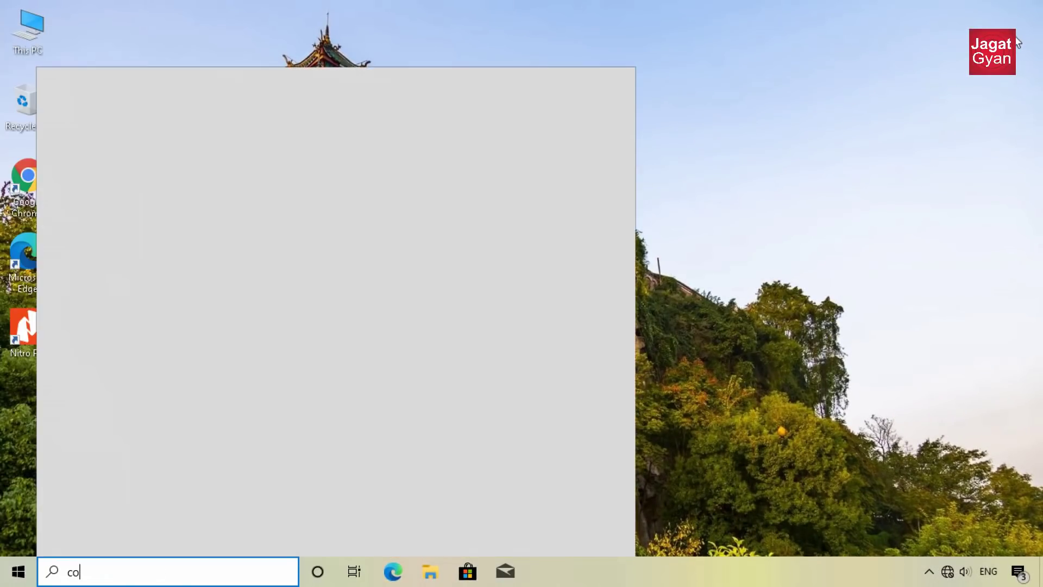
{"action": "key", "text": "Return"}
{"action": "left_click", "coordinate": [766, 137]}
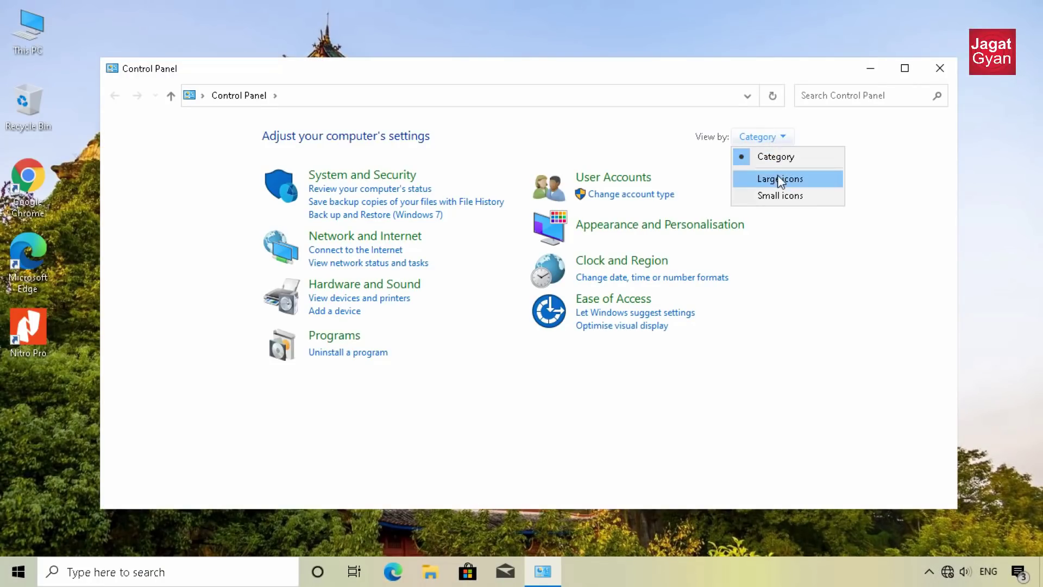
{"action": "left_click", "coordinate": [778, 175]}
{"action": "left_click", "coordinate": [905, 75]}
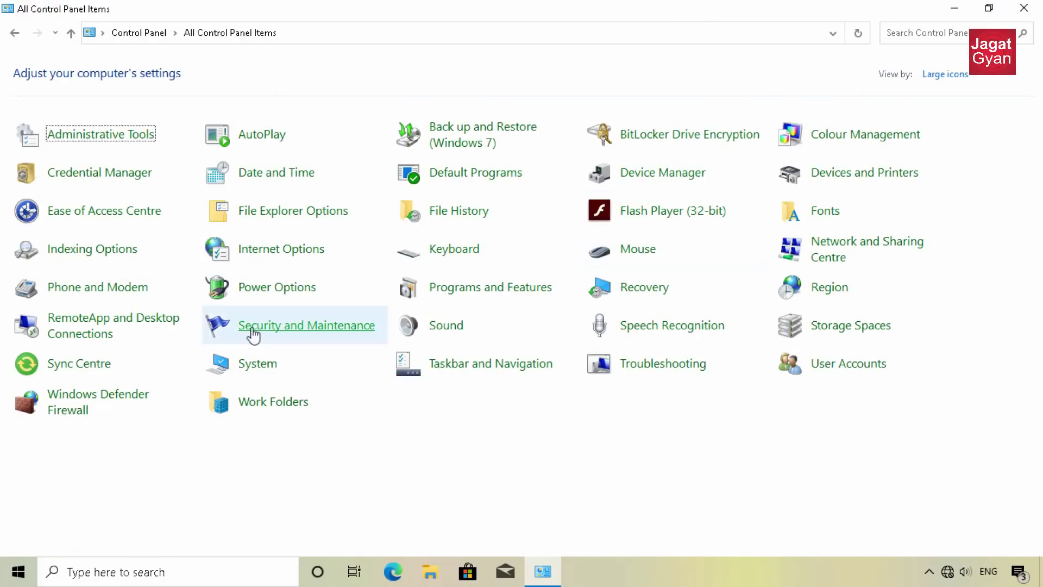
Step: In Power Options, show the additional plans and restore the default settings of the Balanced plan
{"action": "left_click", "coordinate": [270, 279]}
{"action": "left_click", "coordinate": [607, 230]}
{"action": "left_click", "coordinate": [588, 145]}
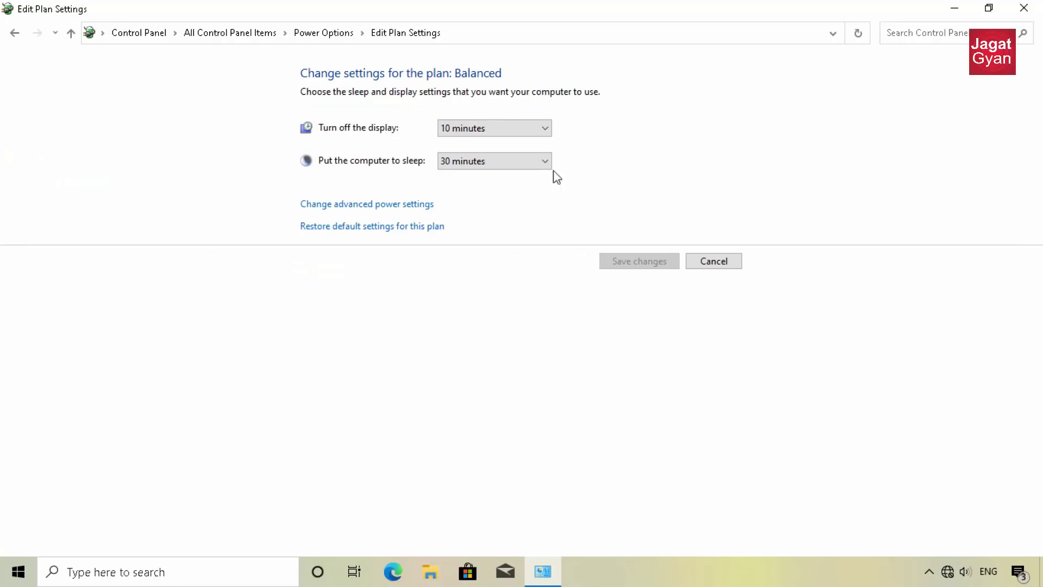
{"action": "left_click", "coordinate": [416, 226]}
{"action": "left_click", "coordinate": [549, 307]}
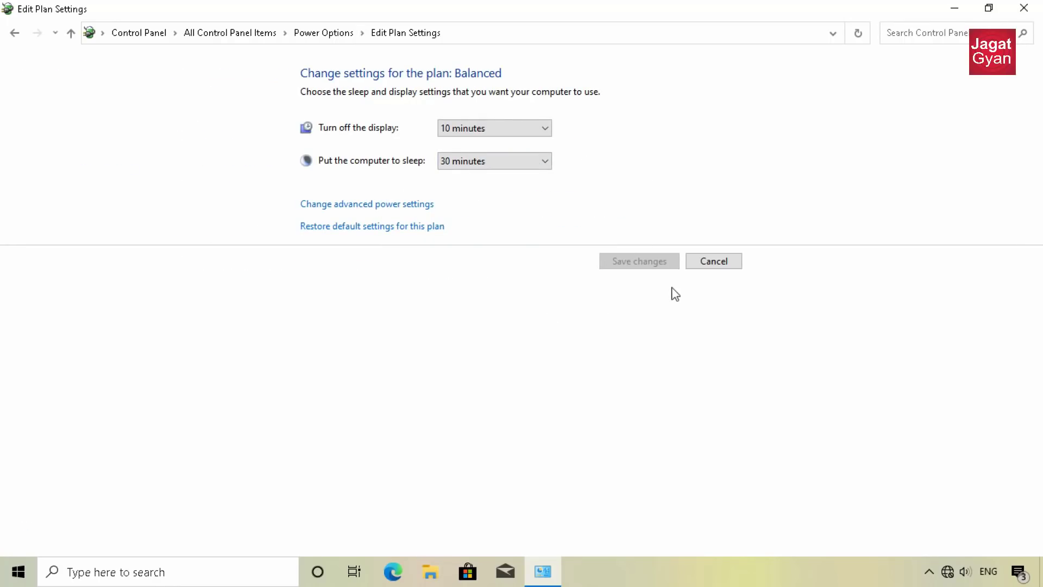
{"action": "left_click", "coordinate": [702, 264]}
Step: Restore the default settings of the Power saver plan and return to the list of plans
{"action": "left_click", "coordinate": [554, 184]}
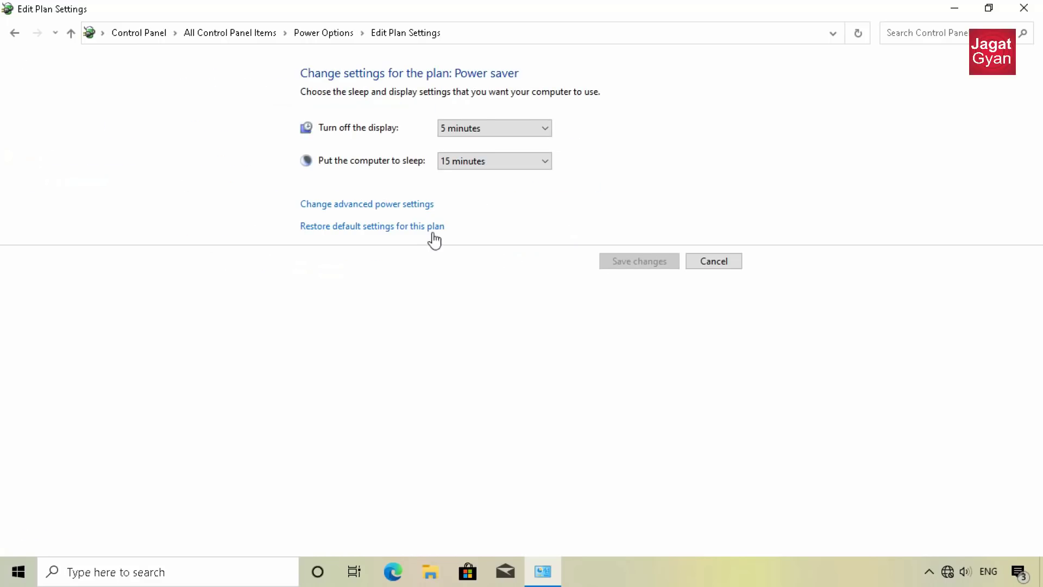
{"action": "left_click", "coordinate": [413, 227]}
{"action": "left_click", "coordinate": [559, 306]}
{"action": "left_click", "coordinate": [706, 263]}
Step: Restore the default settings of the High performance plan and close Power Options
{"action": "left_click", "coordinate": [560, 251]}
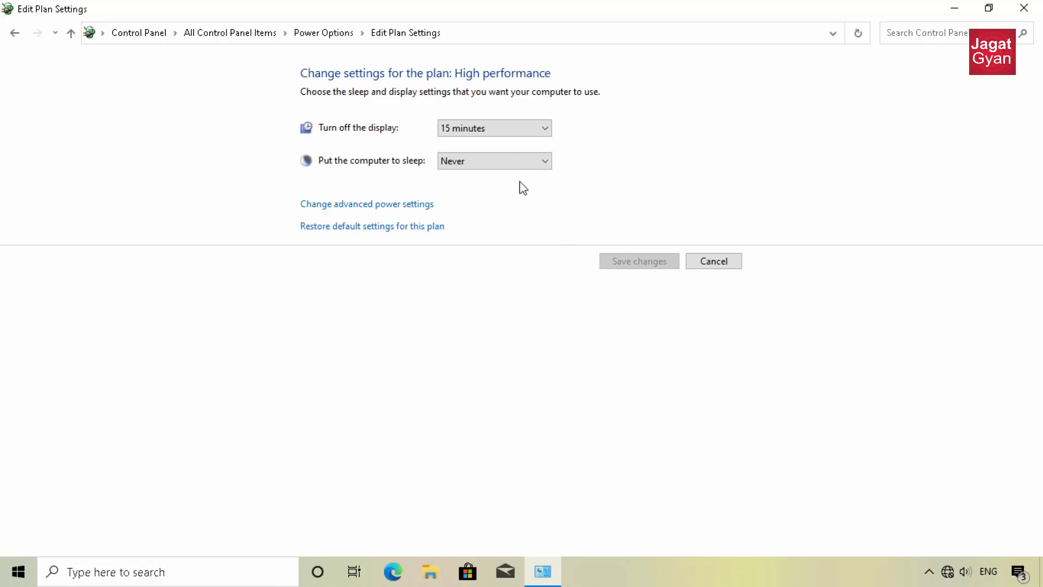
{"action": "left_click", "coordinate": [375, 227]}
{"action": "left_click", "coordinate": [565, 305]}
{"action": "left_click", "coordinate": [714, 263]}
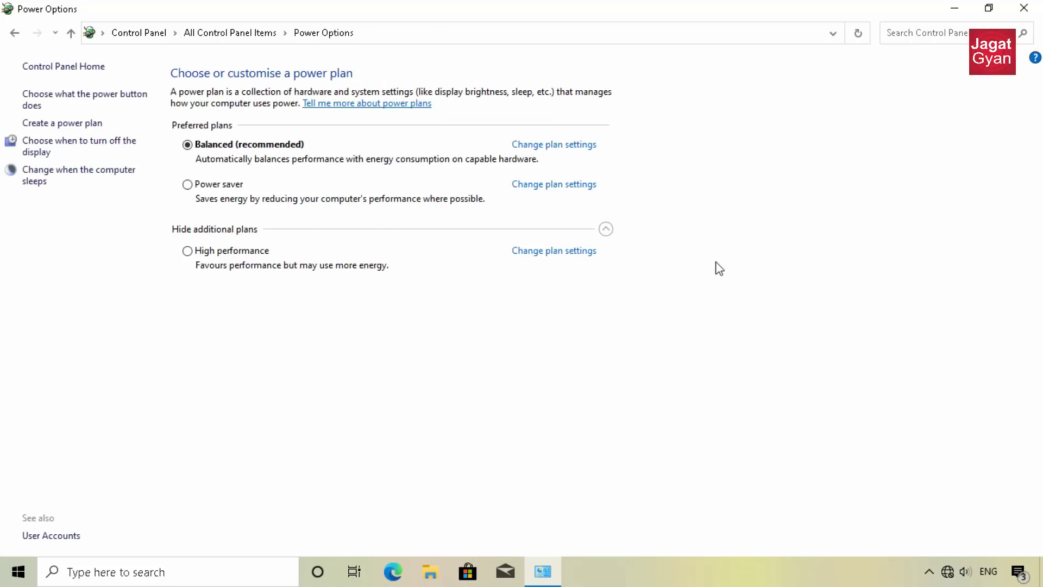
{"action": "left_click", "coordinate": [1037, 7]}
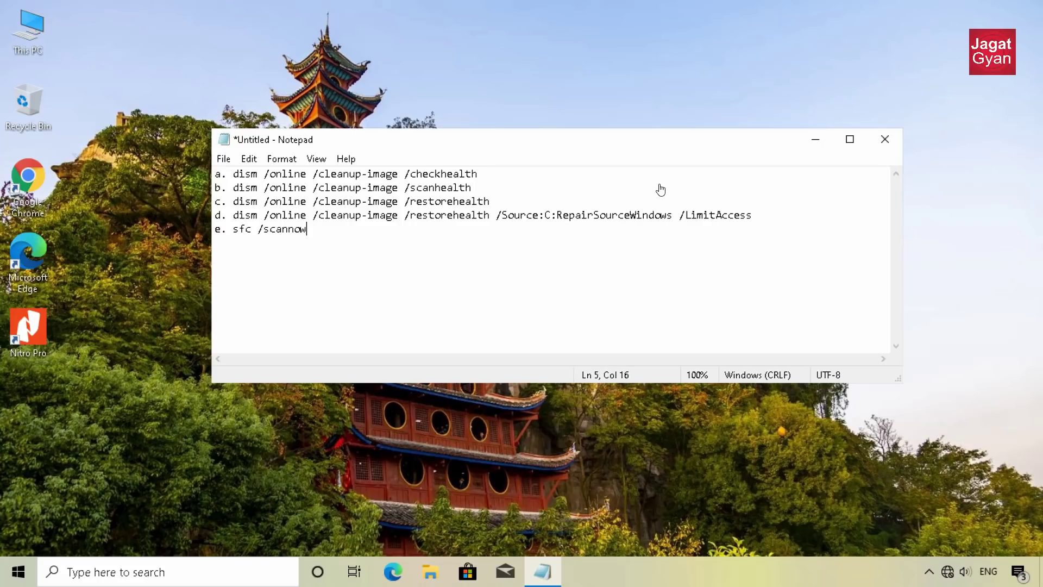
Step: Search for cmd, run Command Prompt as administrator and allow it to make changes
{"action": "key", "text": "super"}
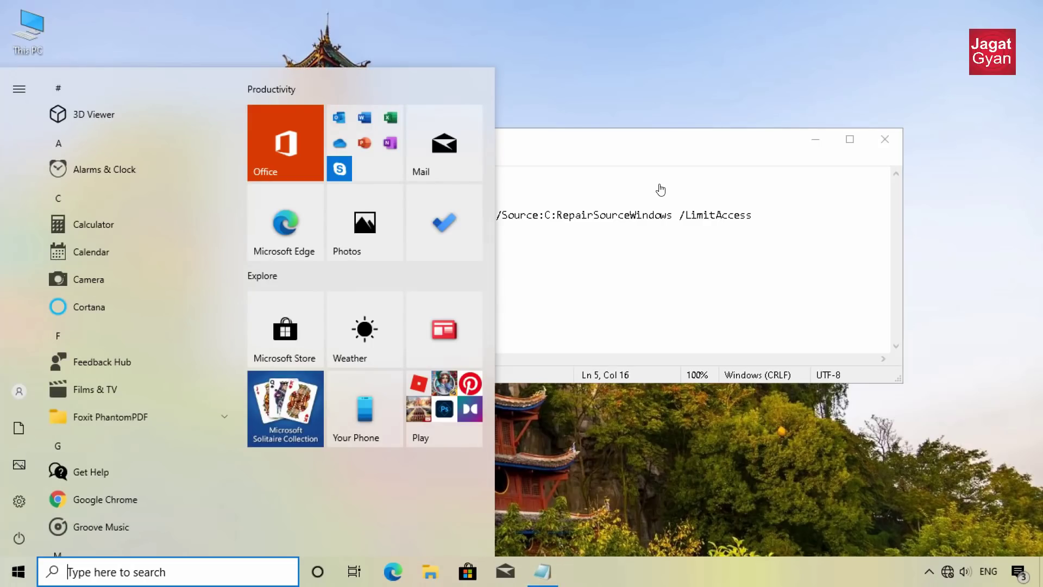
{"action": "type", "text": "cm"}
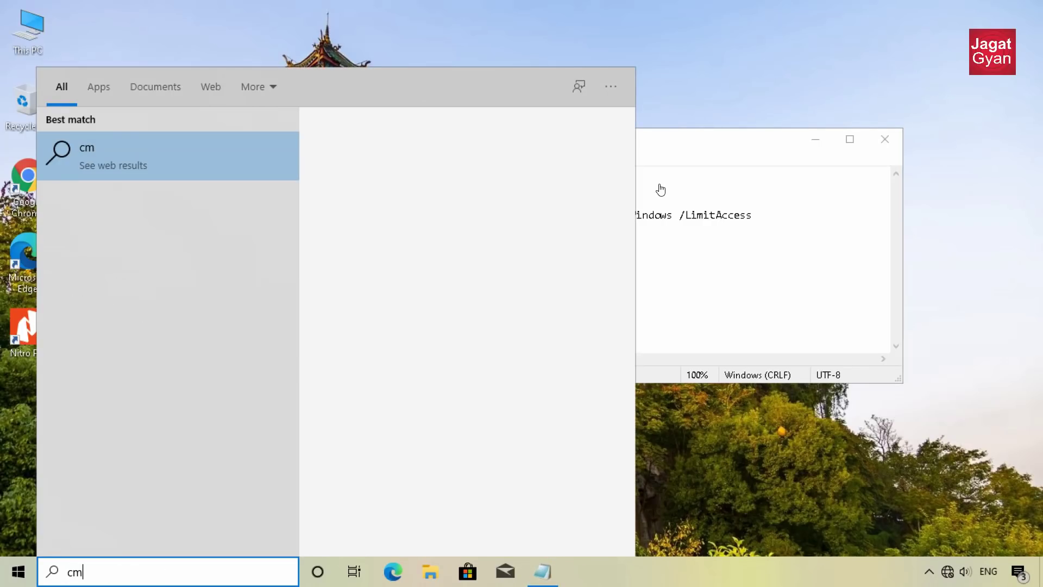
{"action": "type", "text": "d"}
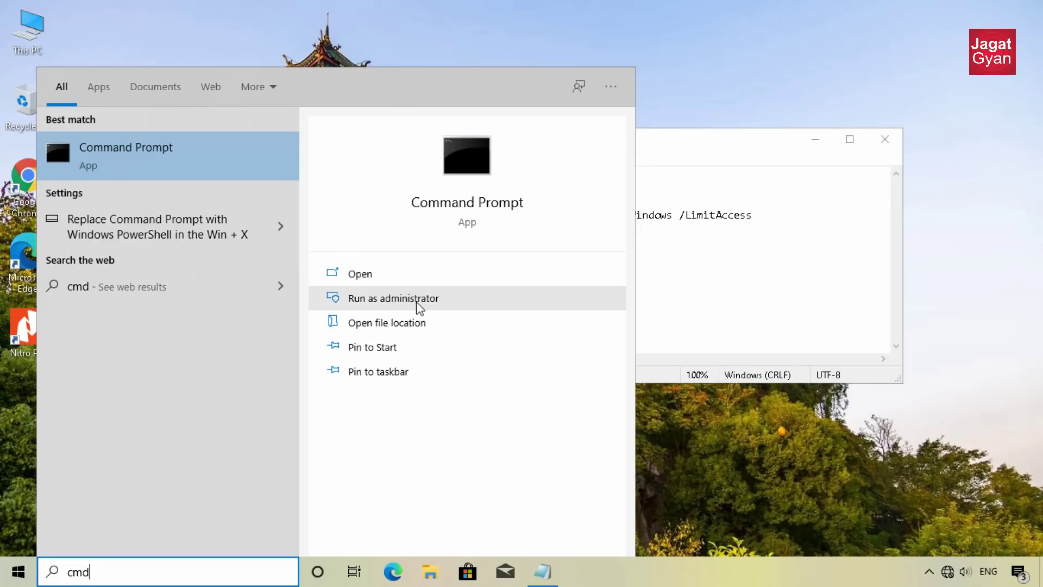
{"action": "left_click", "coordinate": [417, 303]}
{"action": "left_click", "coordinate": [477, 380]}
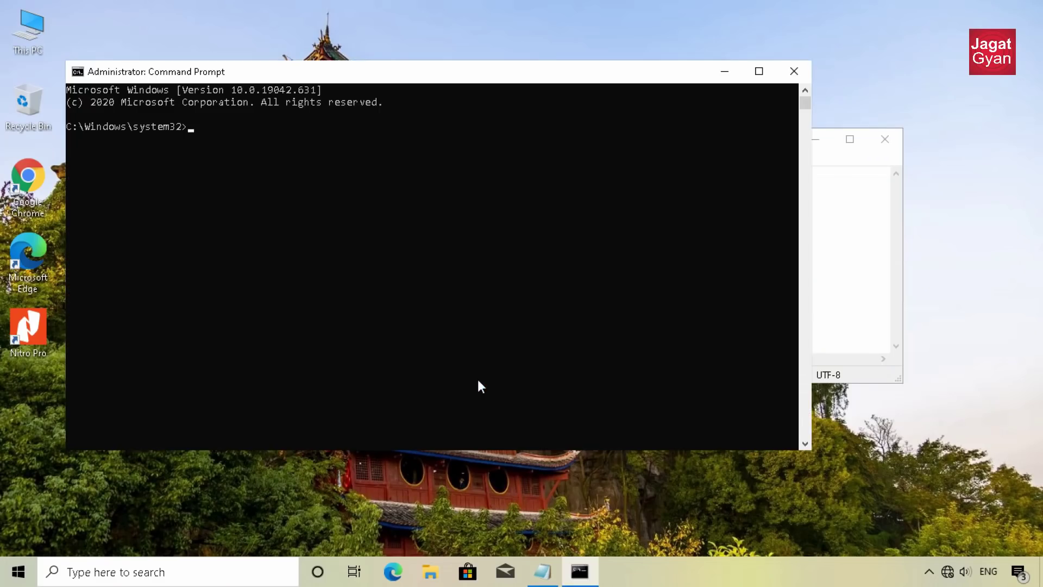
Step: Copy the command dism /online /cleanup-image /checkhealth from the Notepad list and run it in Command Prompt
{"action": "left_click", "coordinate": [851, 244]}
{"action": "left_click_drag", "start_coordinate": [478, 174], "coordinate": [233, 173]}
{"action": "key", "text": "ctrl+c"}
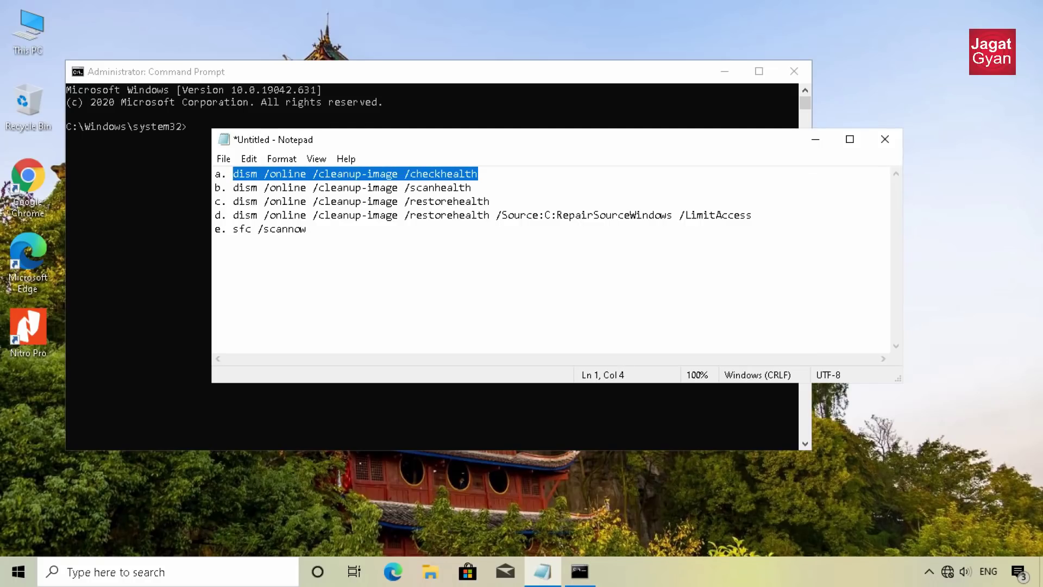
{"action": "left_click", "coordinate": [207, 125]}
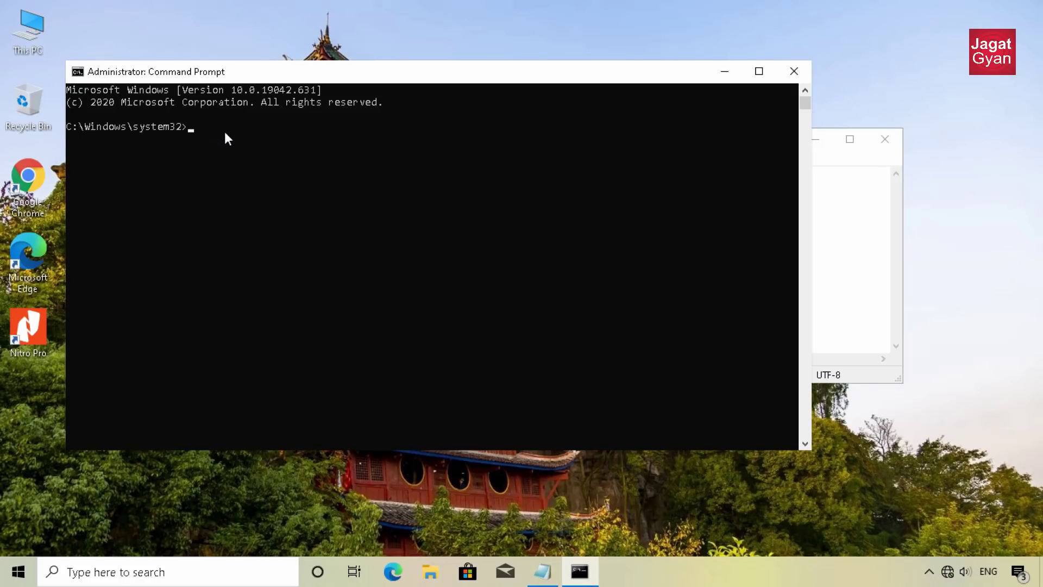
{"action": "right_click", "coordinate": [230, 135]}
{"action": "key", "text": "Return"}
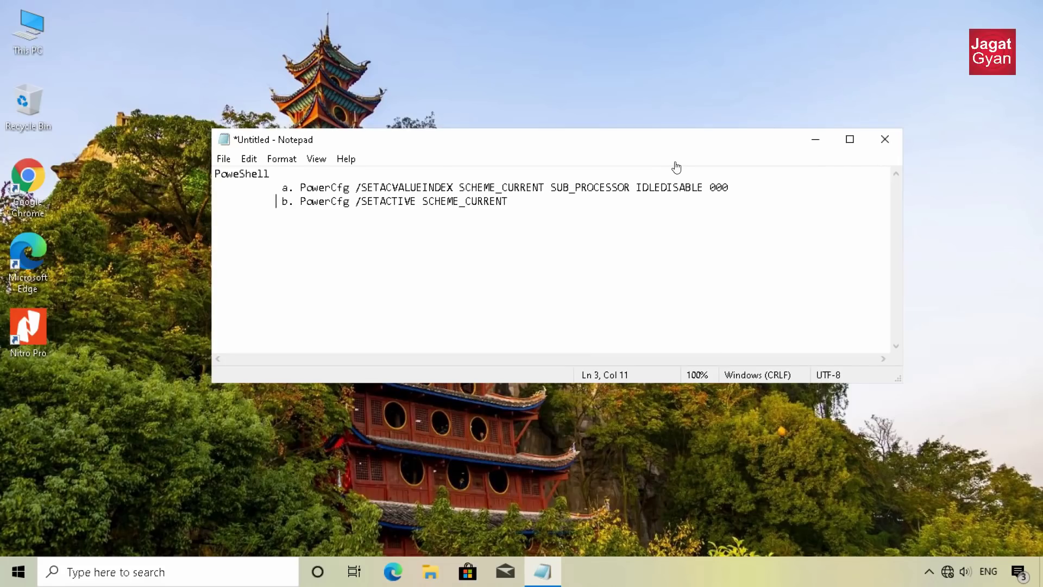
Step: Search for Windows PowerShell, run it as administrator and allow it to make changes
{"action": "key", "text": "super"}
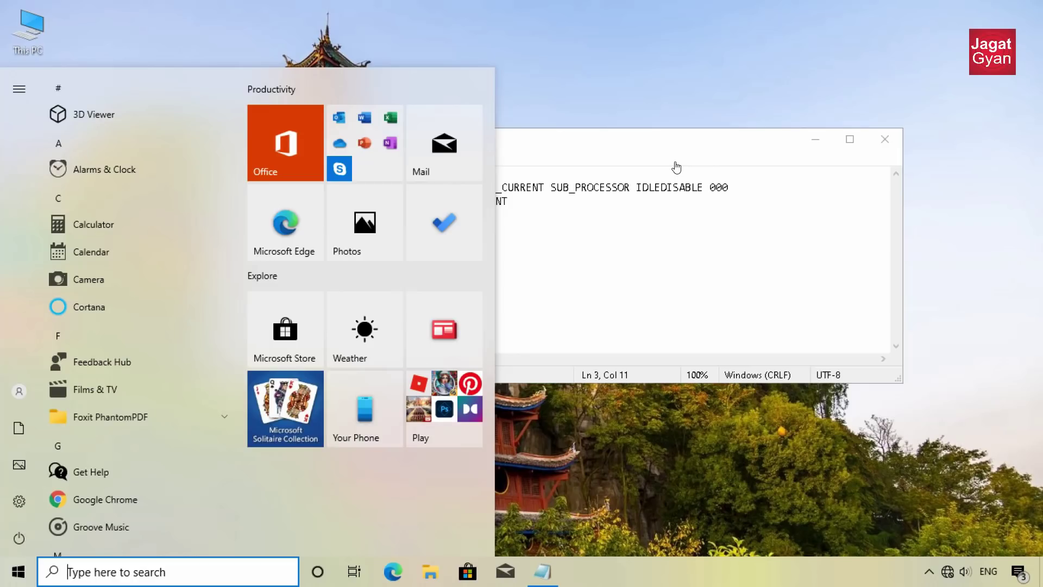
{"action": "type", "text": "po"}
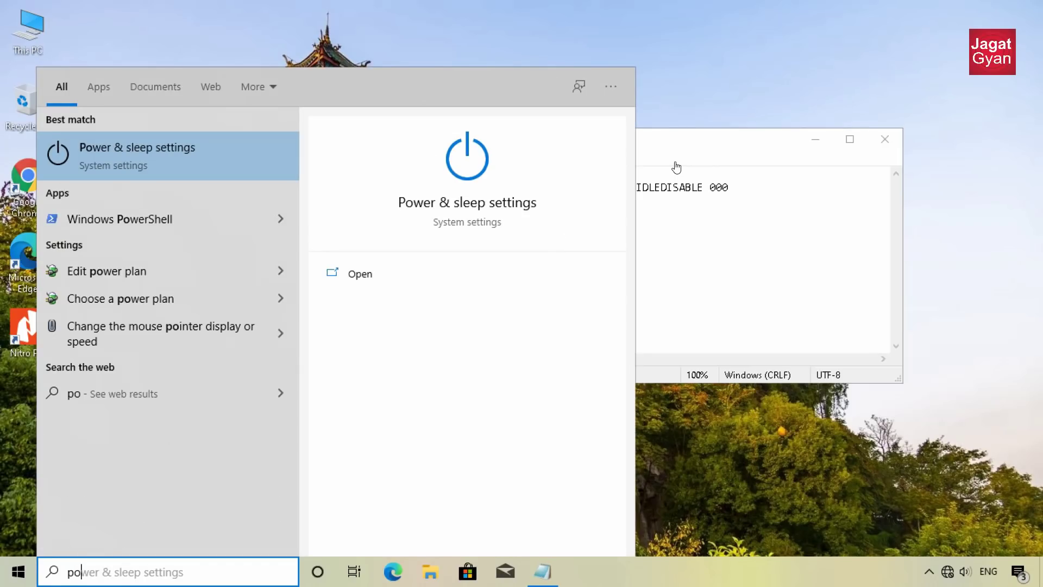
{"action": "key", "text": "Down"}
{"action": "left_click", "coordinate": [429, 300]}
{"action": "left_click", "coordinate": [420, 383]}
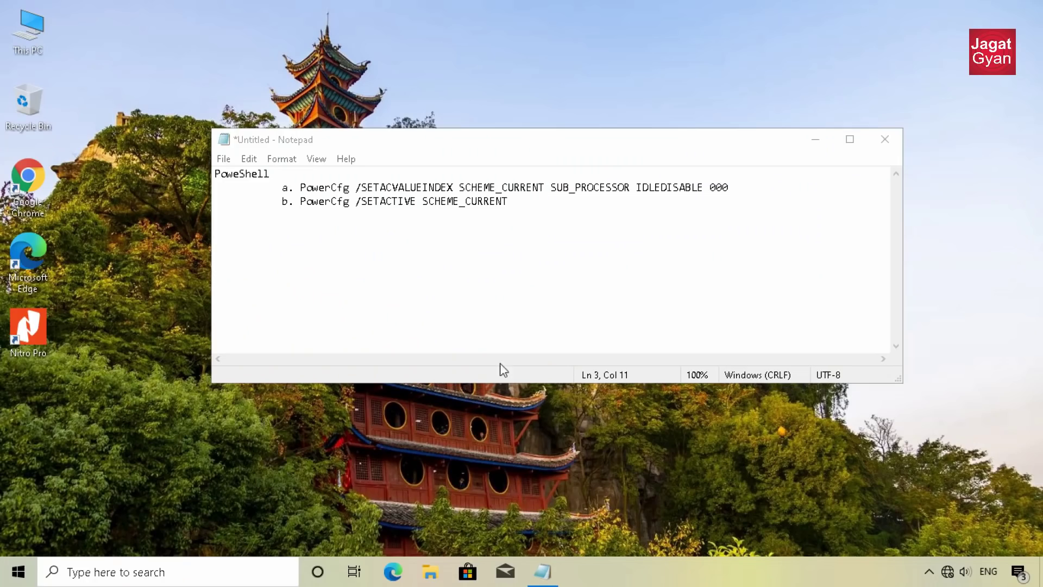
Step: Copy PowerCfg /SETACVALUEINDEX SCHEME_CURRENT SUB_PROCESSOR IDLEDISABLE 000 from Notepad and run it in PowerShell
{"action": "left_click", "coordinate": [815, 245]}
{"action": "left_click_drag", "start_coordinate": [729, 186], "coordinate": [300, 187]}
{"action": "key", "text": "ctrl+c"}
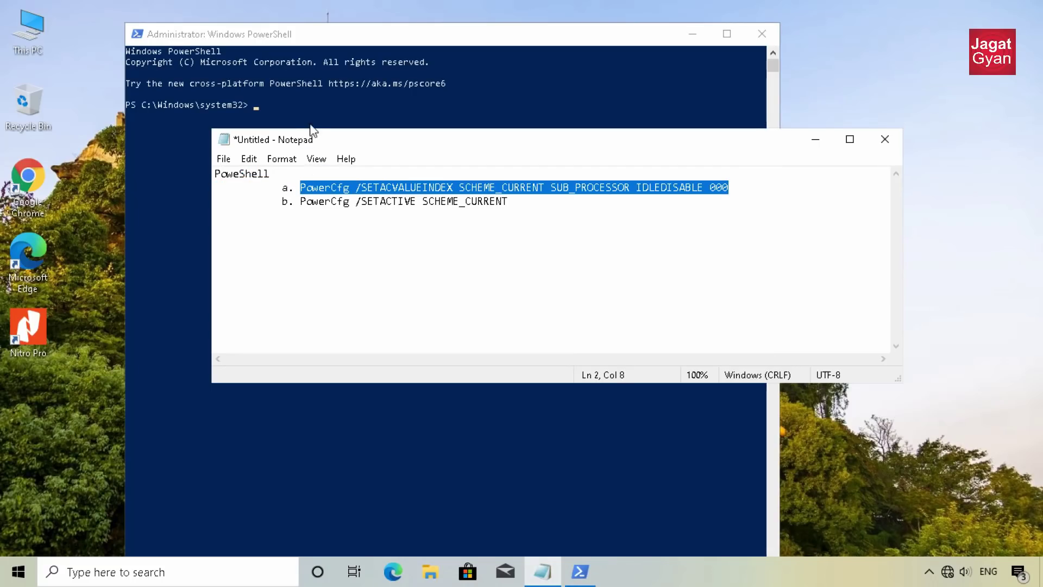
{"action": "left_click", "coordinate": [310, 109]}
{"action": "right_click", "coordinate": [310, 103]}
{"action": "key", "text": "Return"}
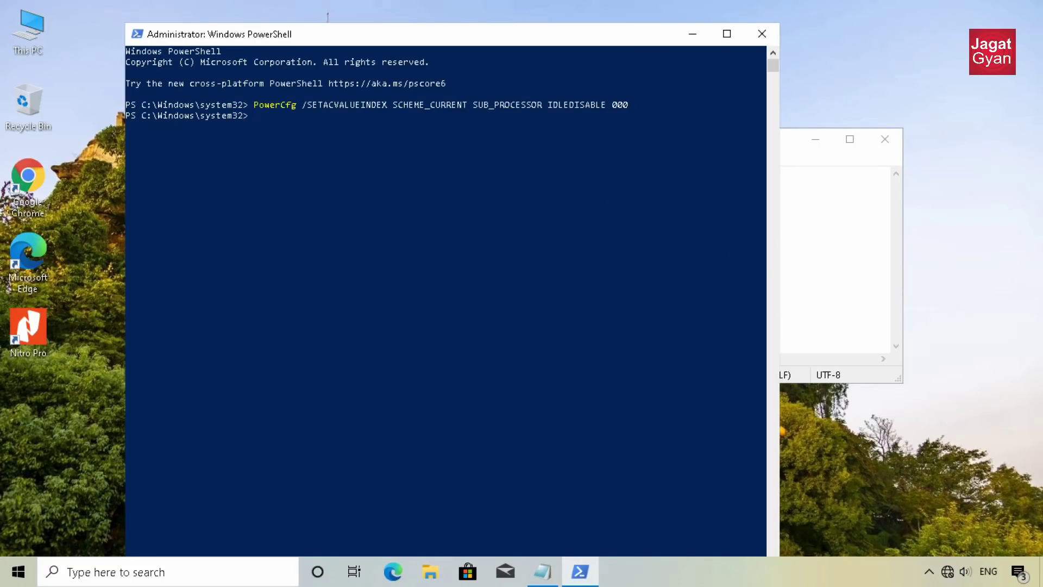
Step: Copy PowerCfg /SETACTIVE SCHEME_CURRENT from Notepad, run it in PowerShell and close the PowerShell window
{"action": "left_click", "coordinate": [815, 245]}
{"action": "left_click_drag", "start_coordinate": [508, 201], "coordinate": [300, 201]}
{"action": "key", "text": "ctrl+c"}
{"action": "left_click", "coordinate": [347, 105]}
{"action": "right_click", "coordinate": [347, 105]}
{"action": "key", "text": "Return"}
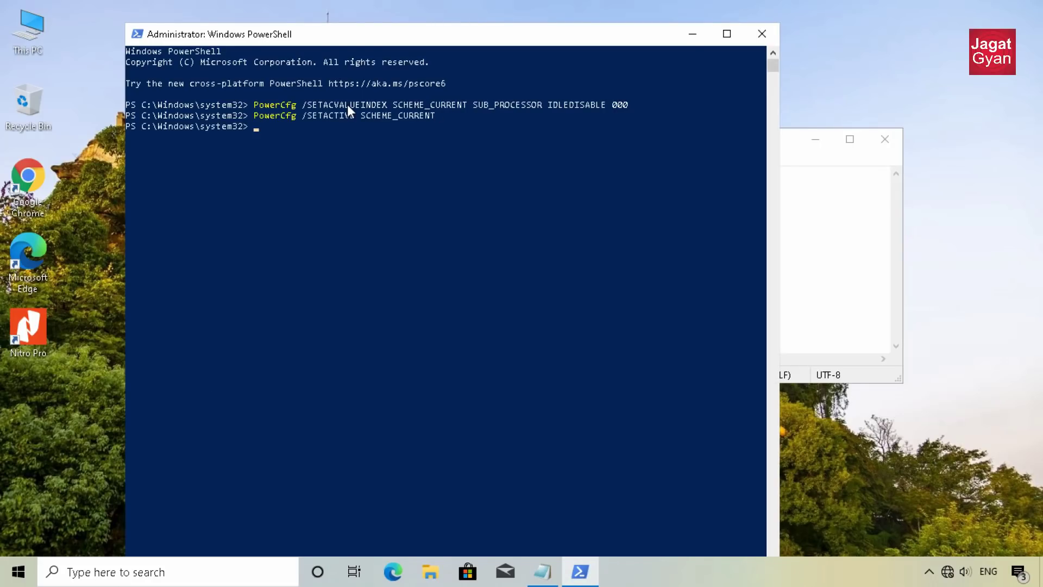
{"action": "left_click", "coordinate": [767, 31]}
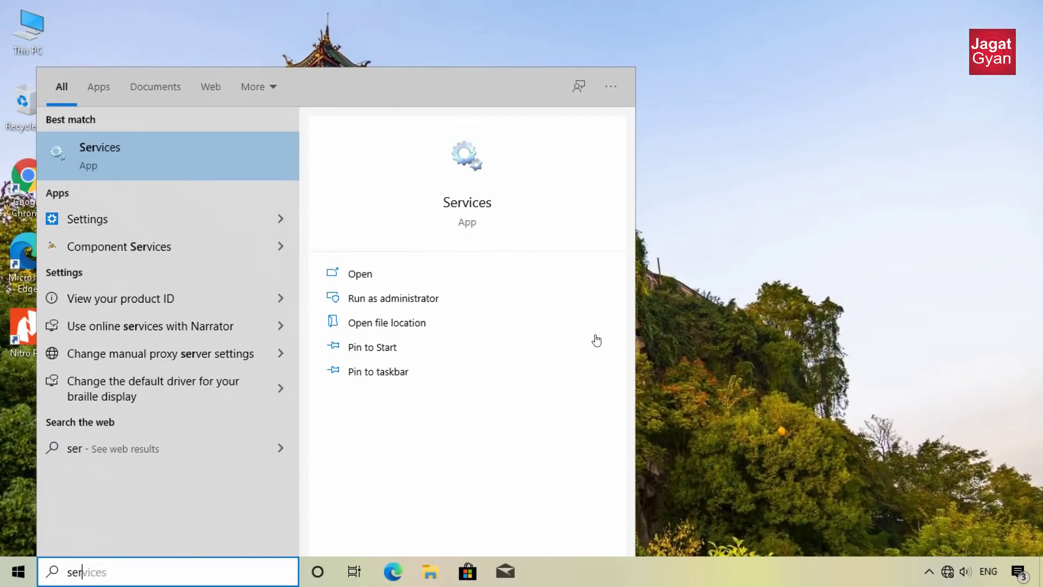
Step: Open the Services app and widen the Name column of the service list
{"action": "key", "text": "Return"}
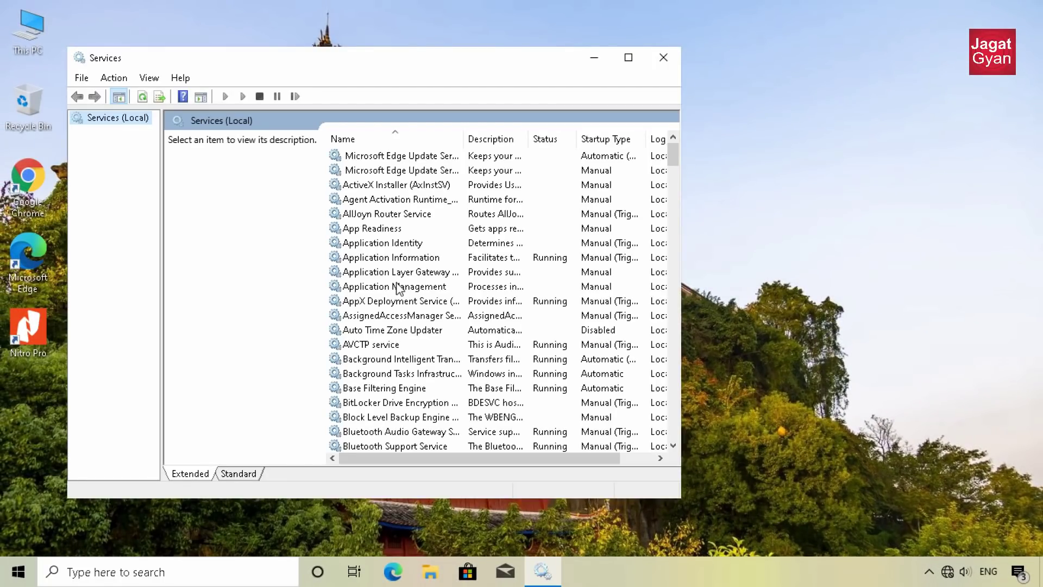
{"action": "left_click", "coordinate": [423, 359]}
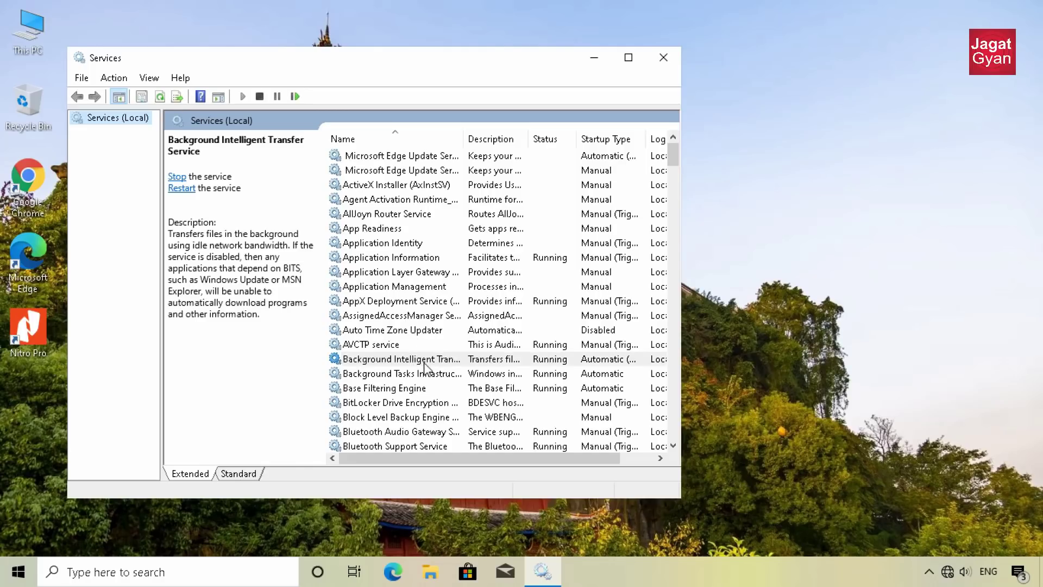
{"action": "left_click_drag", "start_coordinate": [464, 138], "coordinate": [544, 139]}
Step: Set the startup type of Background Intelligent Transfer Service to Disabled and stop the service
{"action": "double_click", "coordinate": [464, 359]}
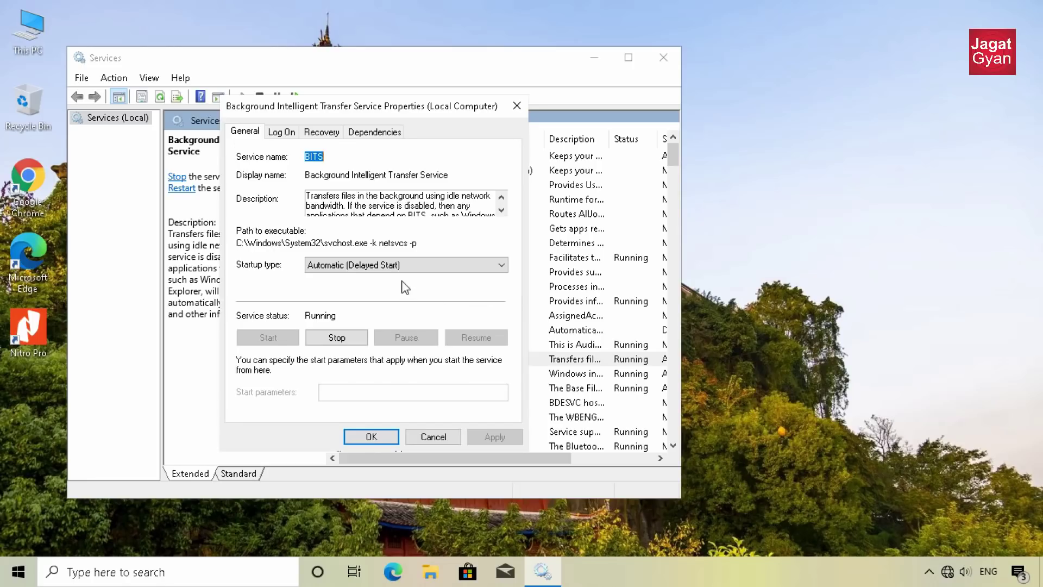
{"action": "left_click", "coordinate": [395, 265]}
{"action": "left_click", "coordinate": [396, 308]}
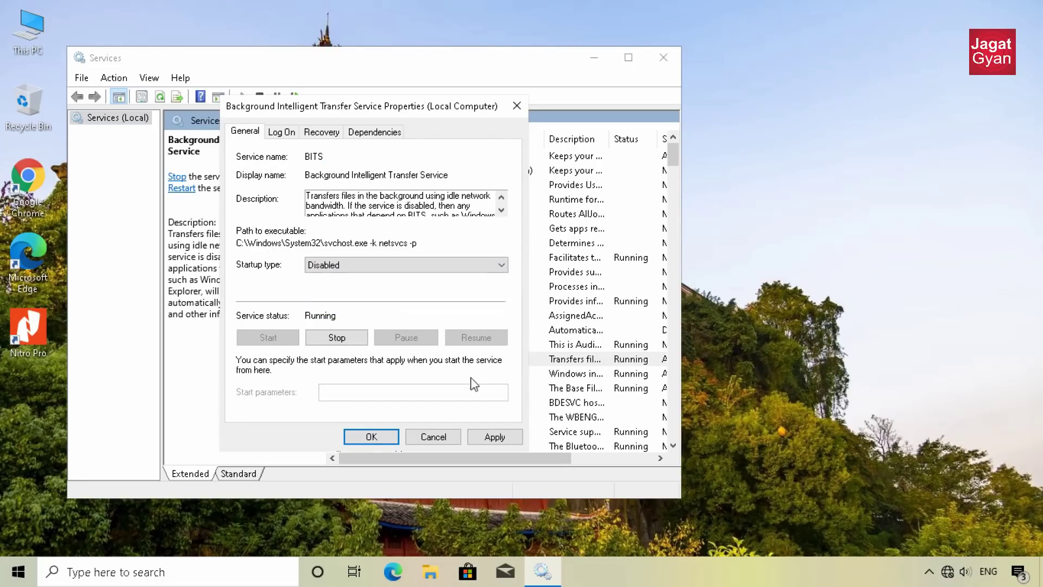
{"action": "left_click", "coordinate": [504, 437]}
{"action": "left_click", "coordinate": [346, 339]}
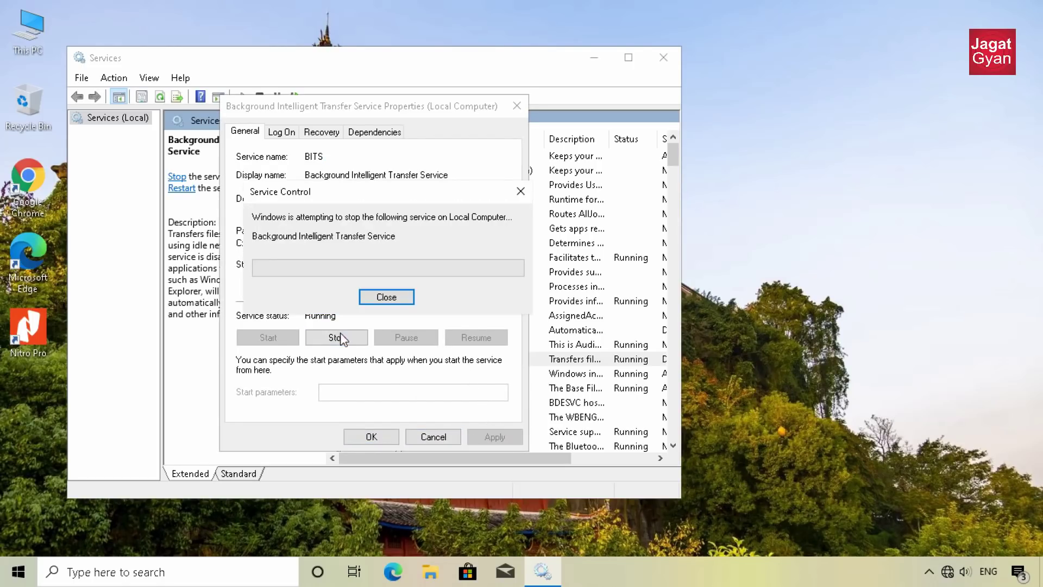
{"action": "left_click", "coordinate": [386, 438]}
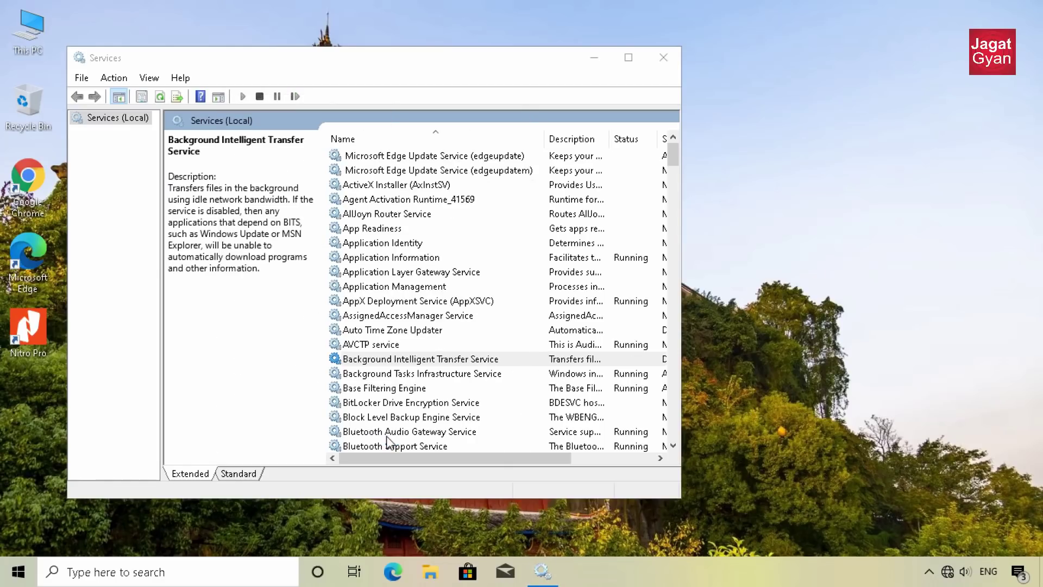
Step: Find the SysMain service, set its startup type to Disabled and stop the service
{"action": "key", "text": "s"}
{"action": "key", "text": "Down"}
{"action": "key", "text": "Down"}
{"action": "key", "text": "Down"}
{"action": "key", "text": "Down"}
{"action": "key", "text": "Down"}
{"action": "key", "text": "Down"}
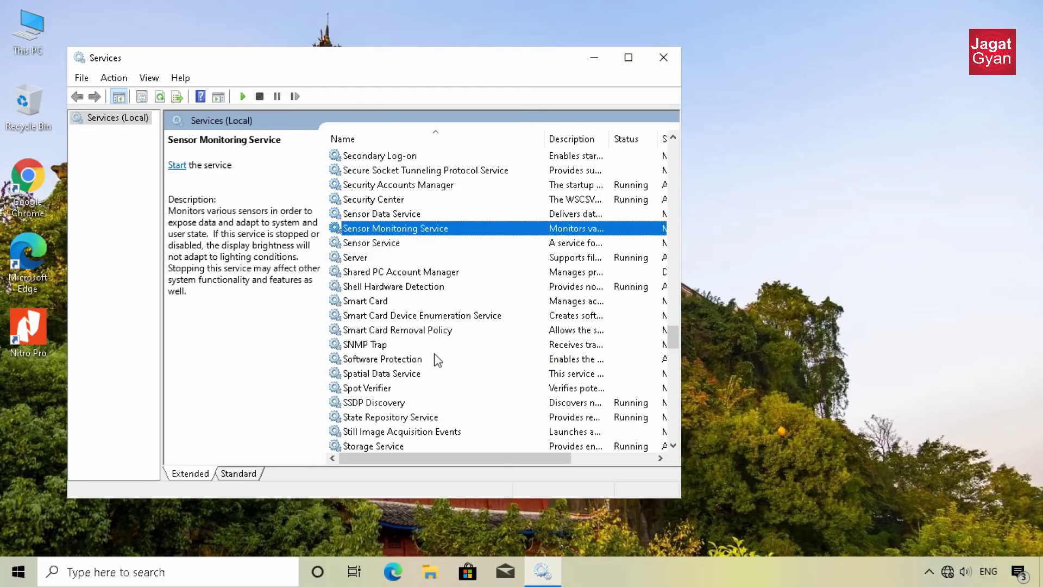
{"action": "key", "text": "Down"}
{"action": "key", "text": "Down"}
{"action": "key", "text": "Down"}
{"action": "key", "text": "Down"}
{"action": "key", "text": "Down"}
{"action": "key", "text": "Down"}
{"action": "key", "text": "Down"}
{"action": "key", "text": "Down"}
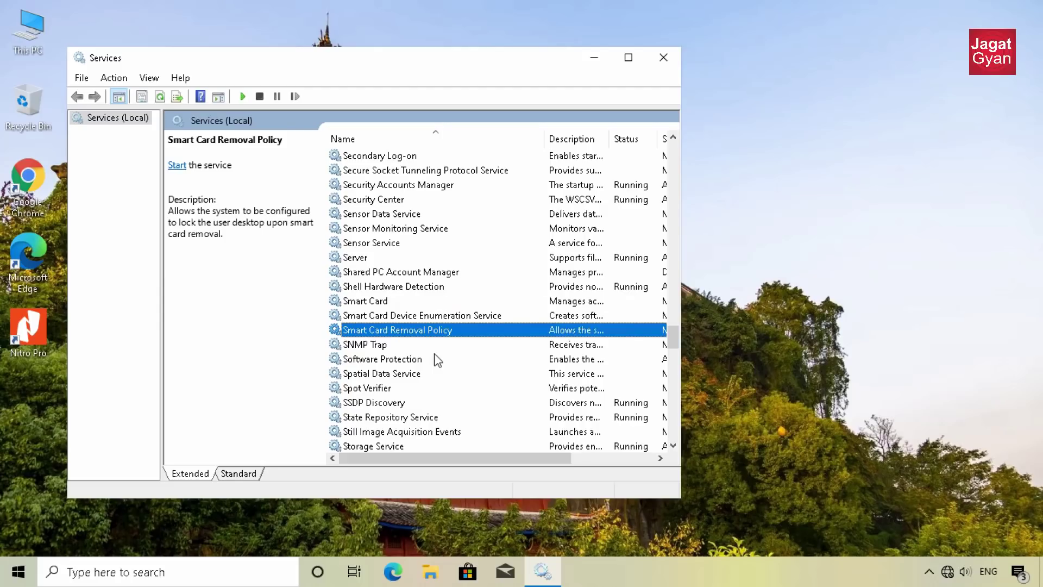
{"action": "key", "text": "Down"}
{"action": "key", "text": "Down"}
{"action": "key", "text": "Down"}
{"action": "key", "text": "Down"}
{"action": "key", "text": "Down"}
{"action": "key", "text": "Down"}
{"action": "key", "text": "Down"}
{"action": "key", "text": "Down"}
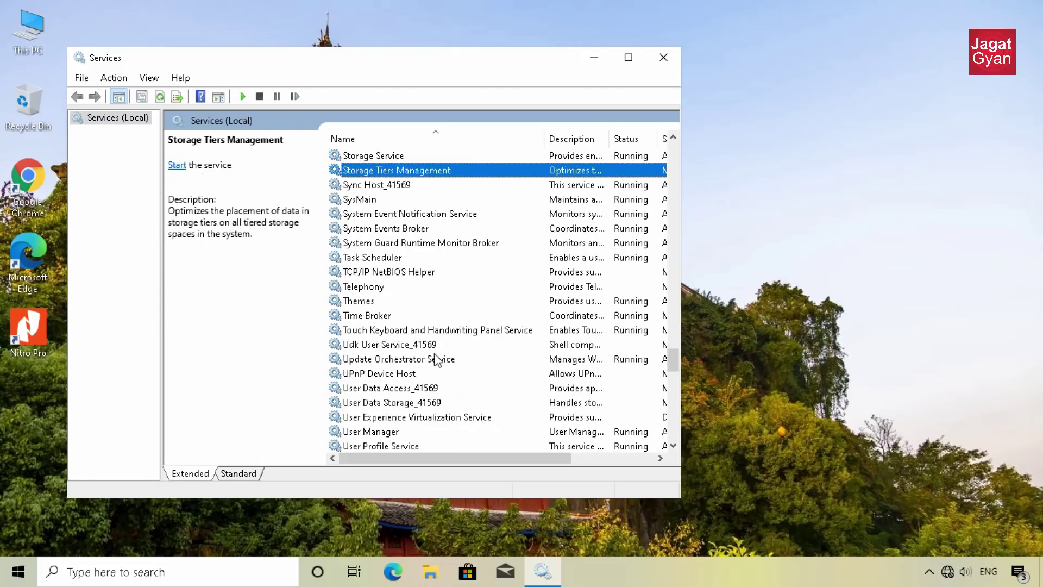
{"action": "key", "text": "Down"}
{"action": "double_click", "coordinate": [423, 200]}
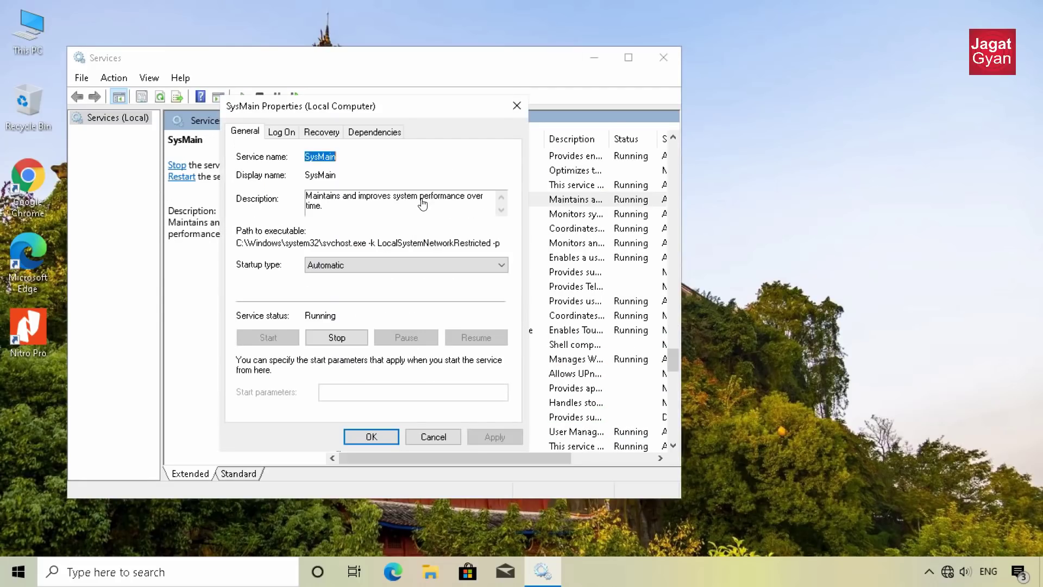
{"action": "left_click", "coordinate": [435, 266]}
{"action": "left_click", "coordinate": [433, 306]}
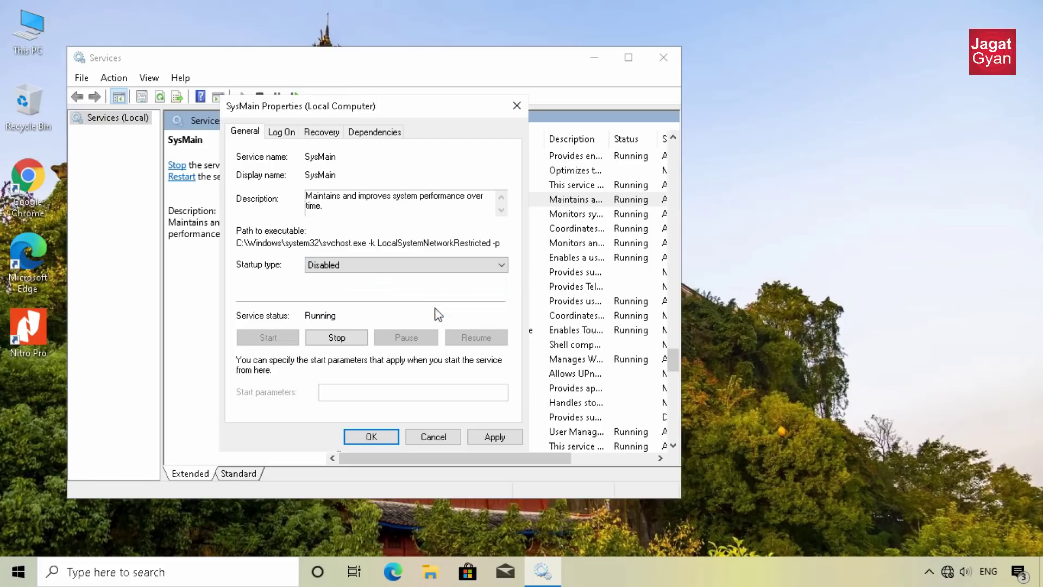
{"action": "left_click", "coordinate": [496, 438]}
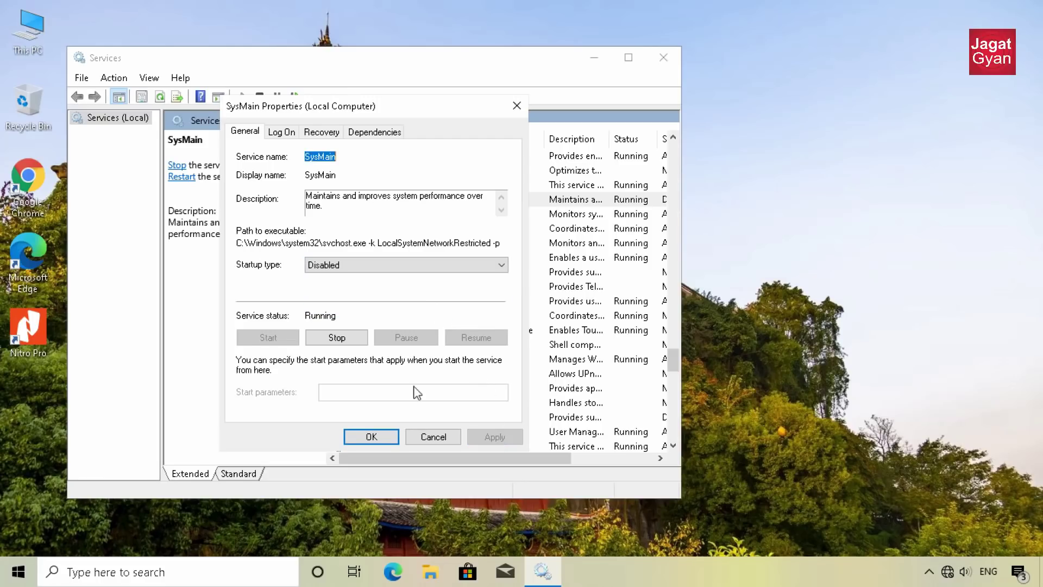
{"action": "left_click", "coordinate": [353, 341]}
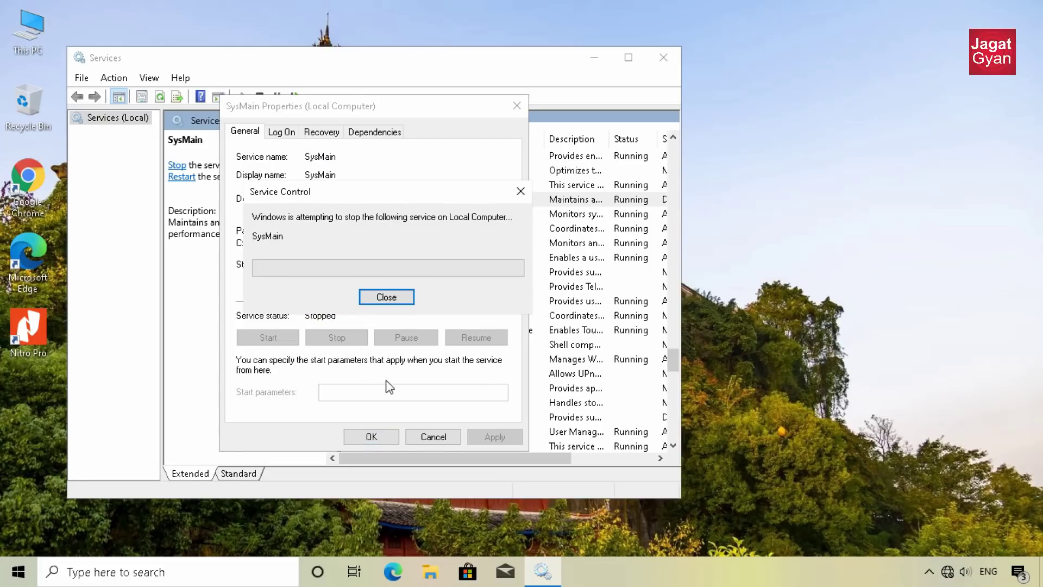
{"action": "left_click", "coordinate": [380, 435]}
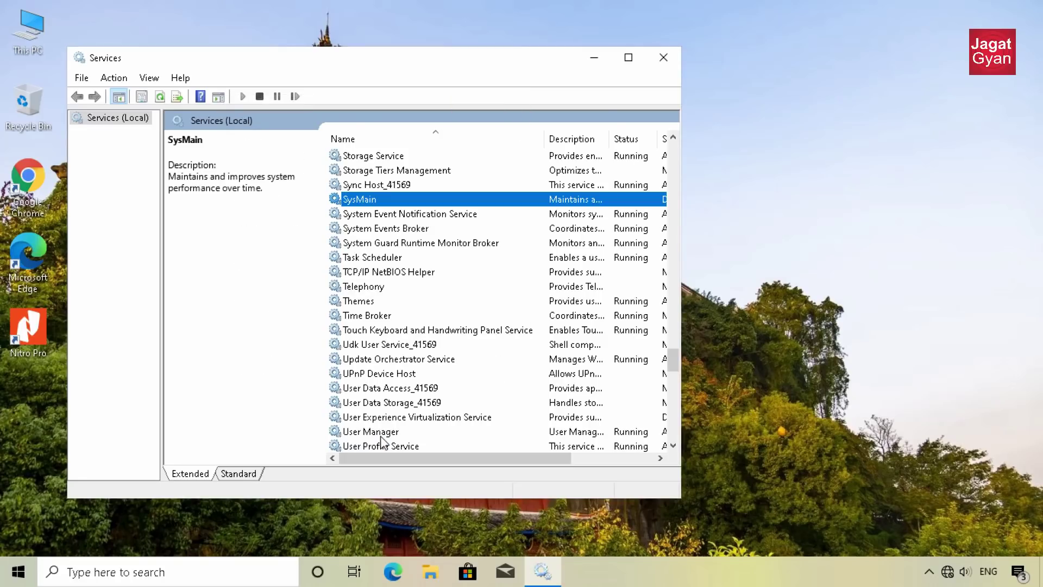
Step: Find the Windows Search service, set its startup type to Disabled and stop the service
{"action": "left_click", "coordinate": [452, 271]}
{"action": "key", "text": "w"}
{"action": "key", "text": "Down"}
{"action": "key", "text": "Down"}
{"action": "key", "text": "Down"}
{"action": "key", "text": "Down"}
{"action": "key", "text": "Down"}
{"action": "key", "text": "Down"}
{"action": "key", "text": "Down"}
{"action": "key", "text": "Down"}
{"action": "key", "text": "Down"}
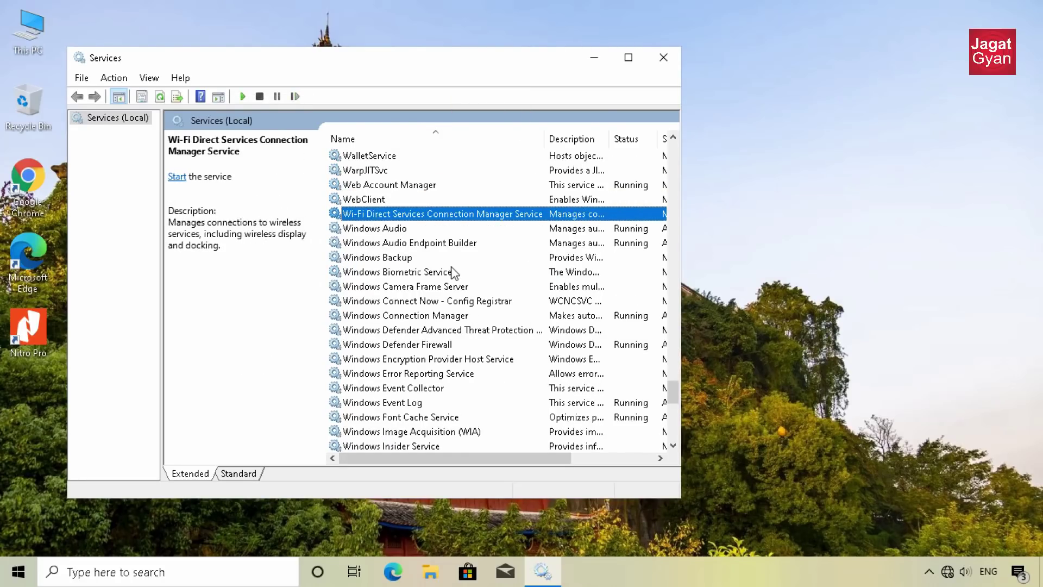
{"action": "key", "text": "Down"}
{"action": "key", "text": "Down"}
{"action": "key", "text": "Down"}
{"action": "key", "text": "Down"}
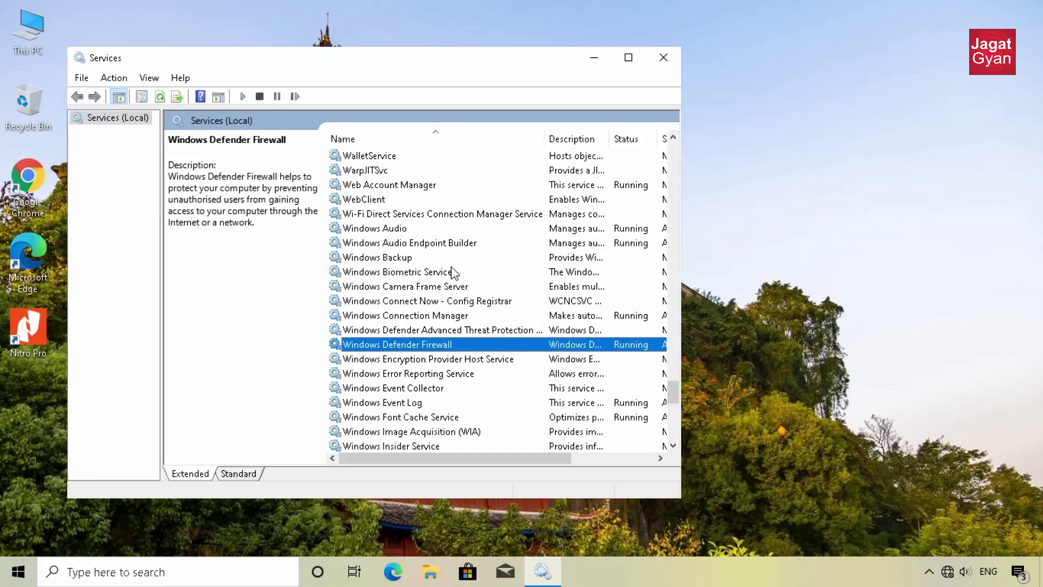
{"action": "key", "text": "Down"}
{"action": "scroll", "coordinate": [457, 342], "scroll_direction": "down", "scroll_amount": 8}
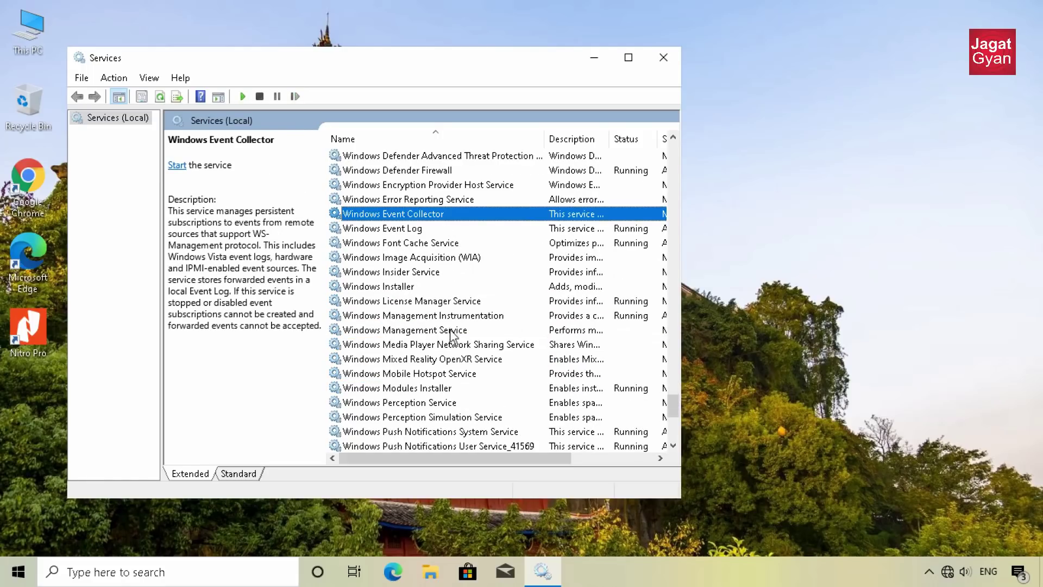
{"action": "scroll", "coordinate": [457, 345], "scroll_direction": "up", "scroll_amount": 1}
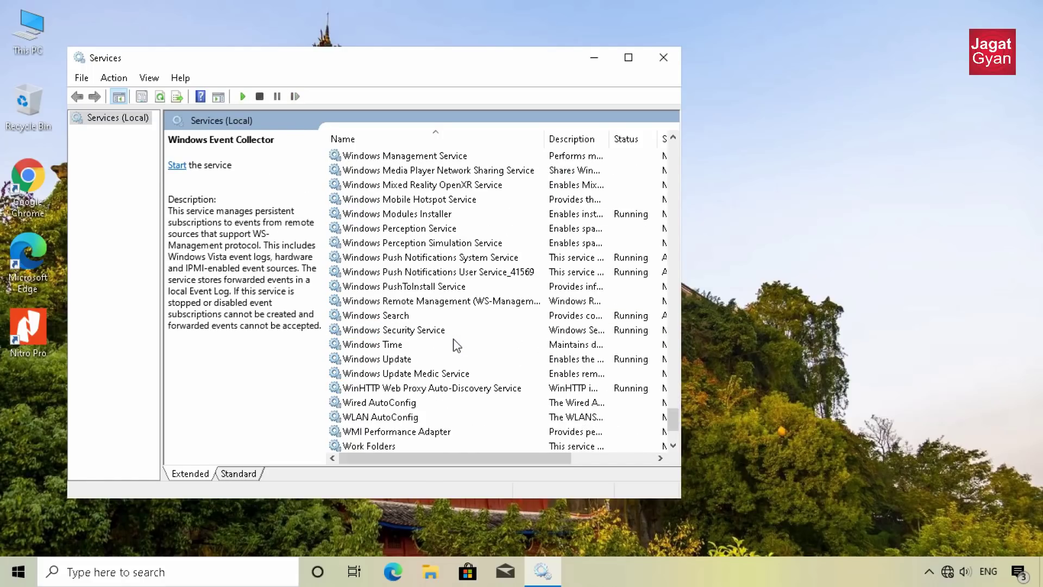
{"action": "double_click", "coordinate": [406, 317]}
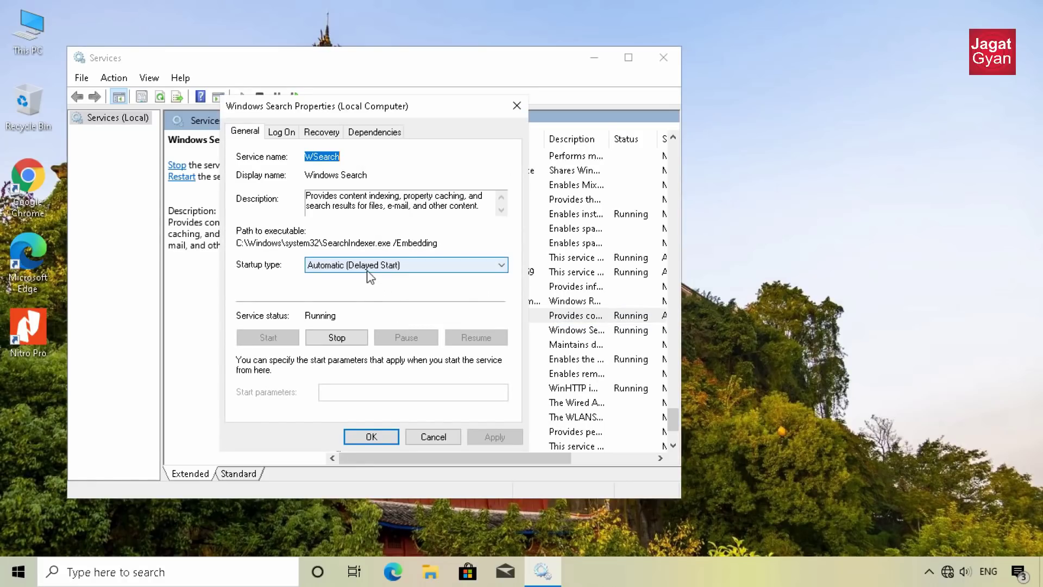
{"action": "left_click", "coordinate": [368, 270]}
{"action": "left_click", "coordinate": [378, 308]}
{"action": "left_click", "coordinate": [492, 438]}
{"action": "left_click", "coordinate": [352, 340]}
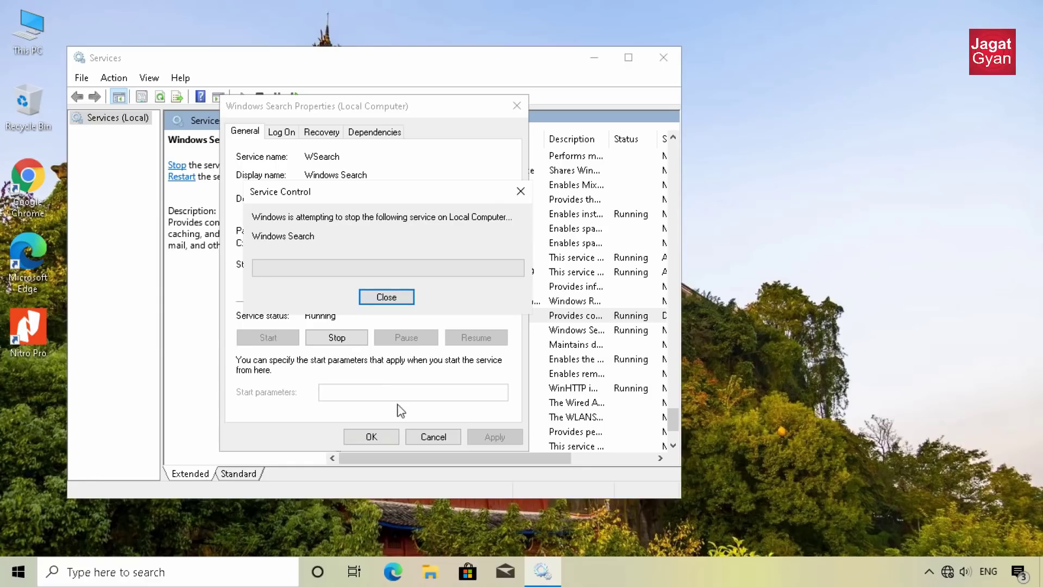
{"action": "left_click", "coordinate": [387, 438]}
Step: Start and restart the Windows Management Service, and close the Services window
{"action": "left_click", "coordinate": [462, 155]}
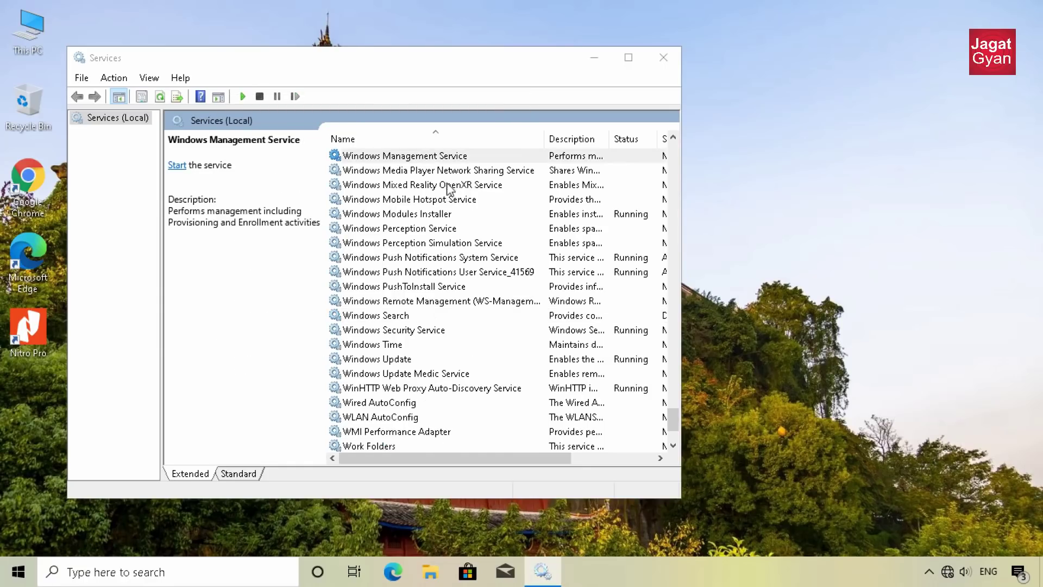
{"action": "right_click", "coordinate": [466, 158]}
{"action": "left_click", "coordinate": [480, 169]}
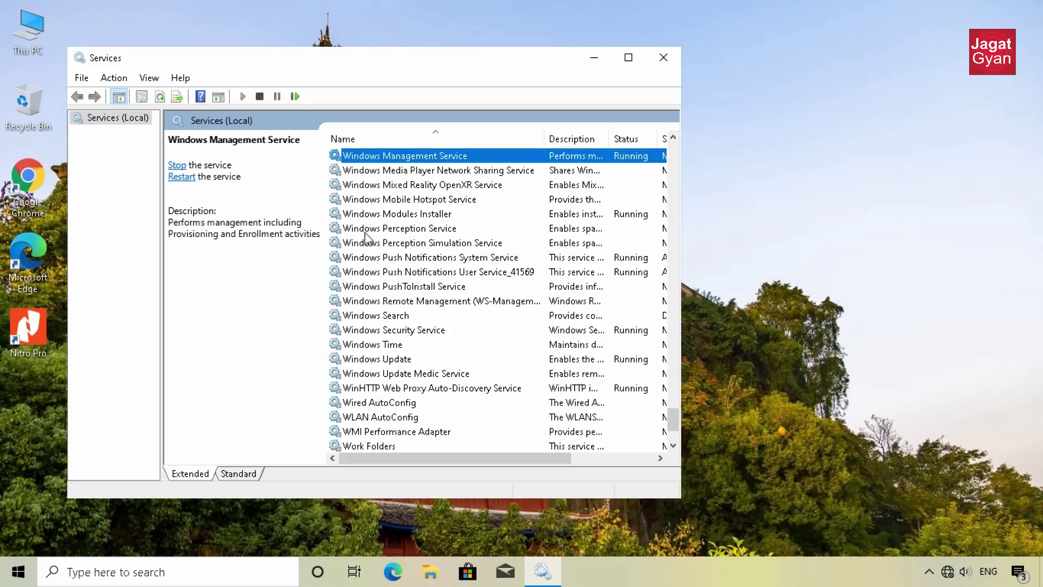
{"action": "right_click", "coordinate": [454, 160]}
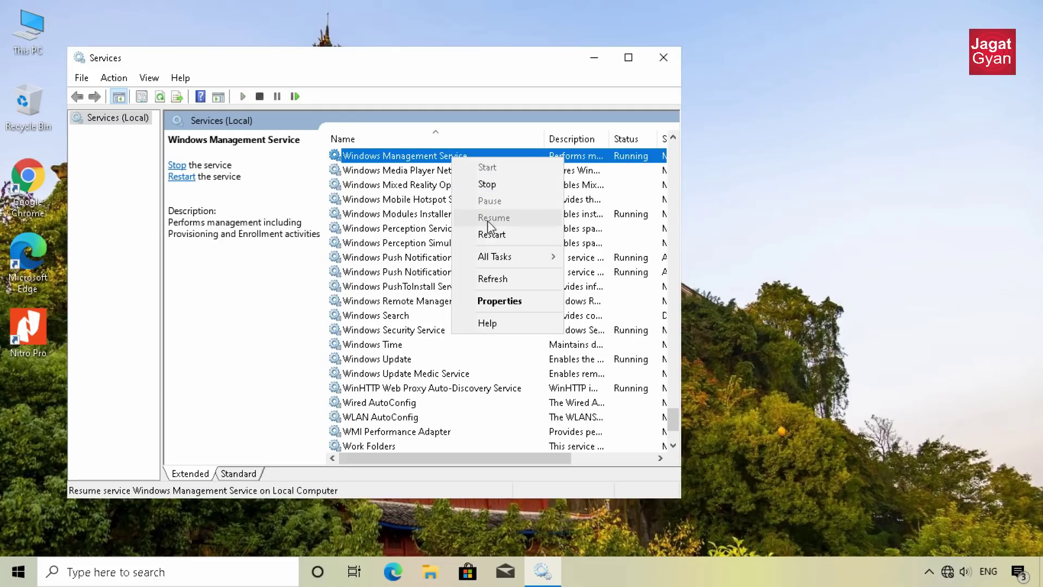
{"action": "left_click", "coordinate": [494, 234]}
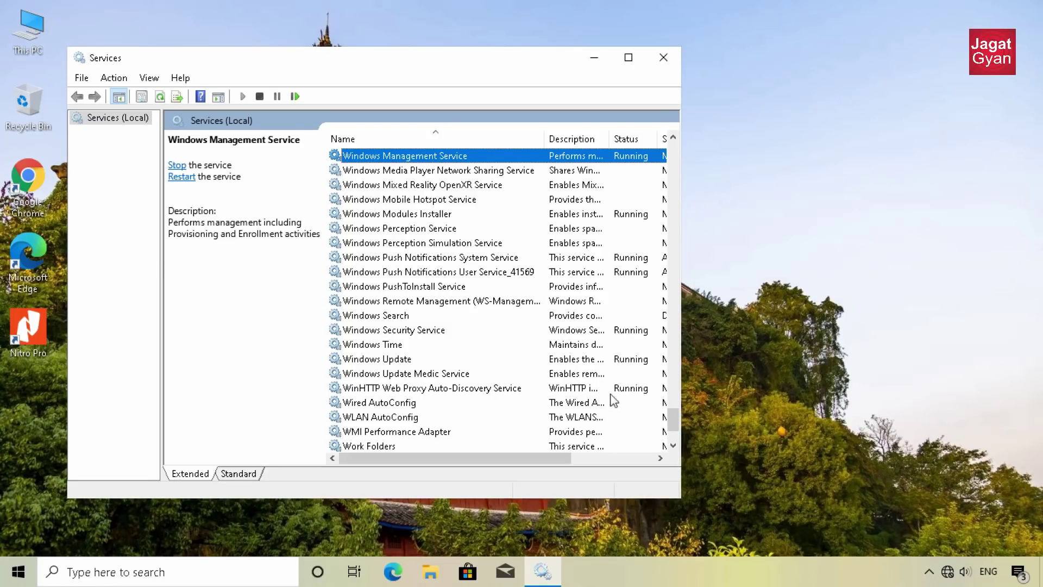
{"action": "left_click", "coordinate": [655, 52]}
Step: Search for the Registry Editor, open it and approve its elevation request
{"action": "key", "text": "super"}
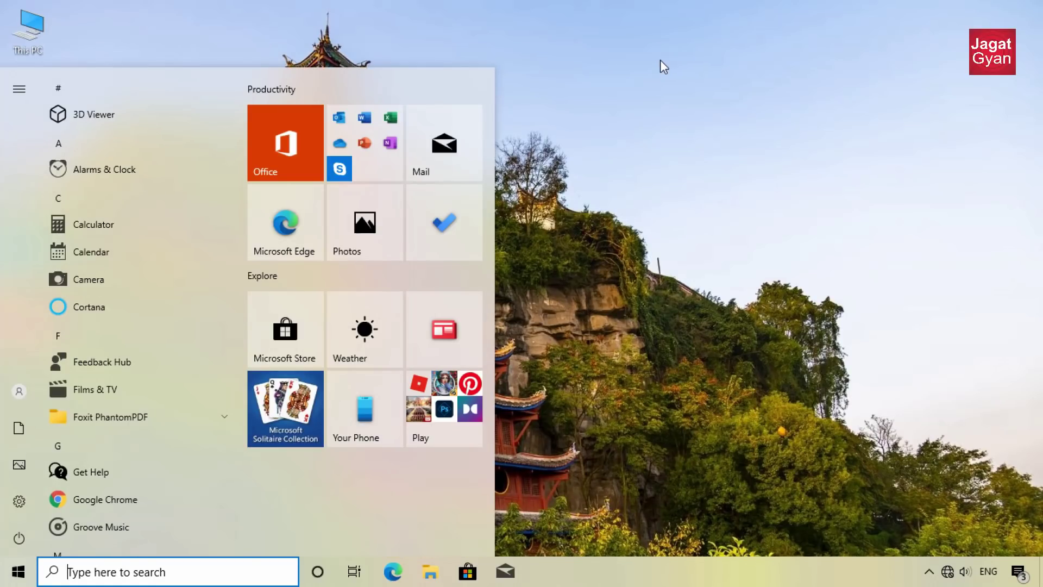
{"action": "type", "text": "re"}
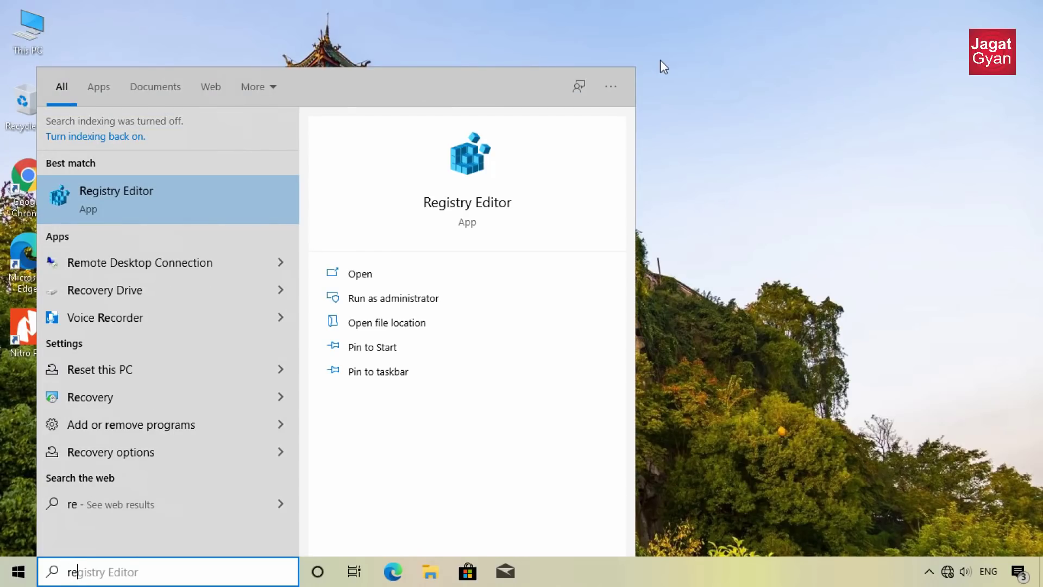
{"action": "key", "text": "Return"}
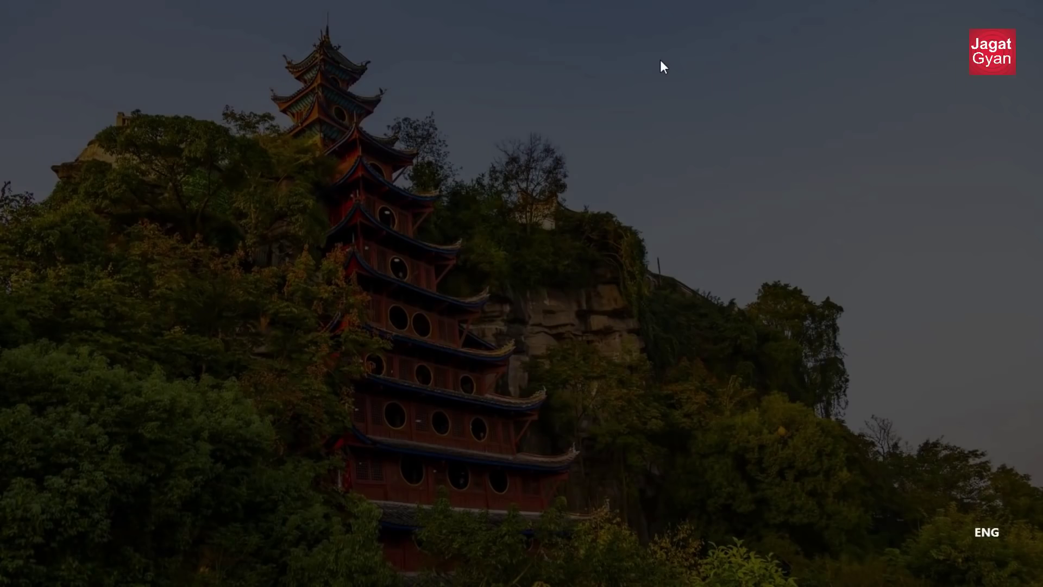
{"action": "key", "text": "Return"}
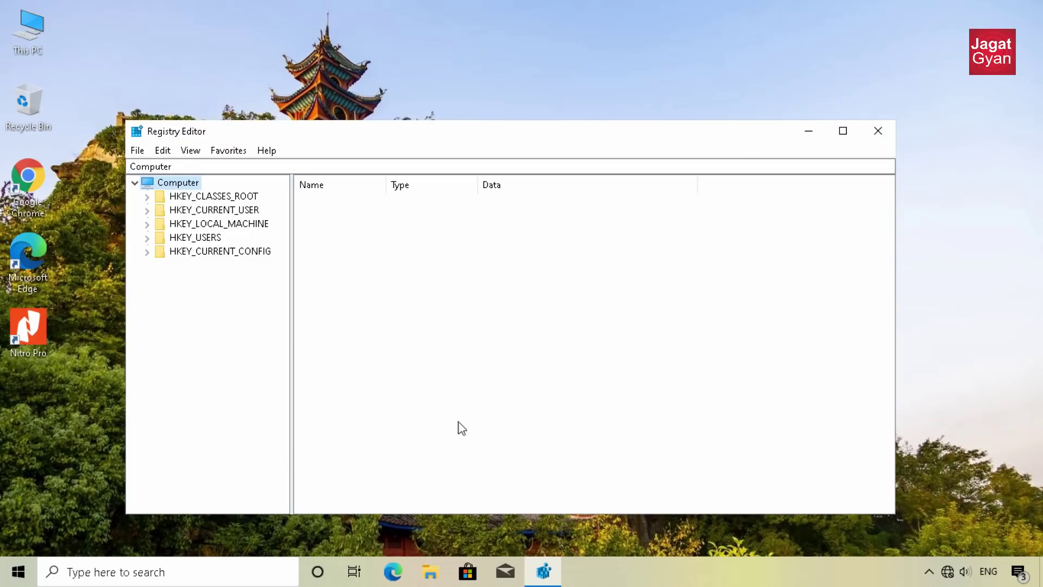
Step: Open the registry key HKEY_LOCAL_MACHINE\SYSTEM\CurrentControlSet\Control\Session Manager\Memory Management, widening the key tree to read full names
{"action": "left_click", "coordinate": [147, 224]}
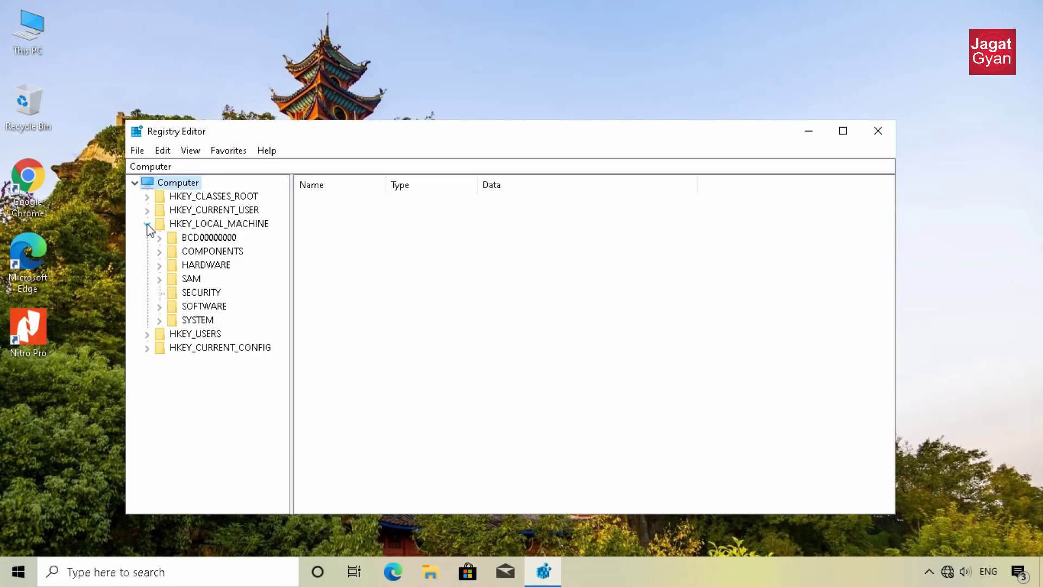
{"action": "left_click", "coordinate": [160, 320]}
{"action": "left_click", "coordinate": [171, 279]}
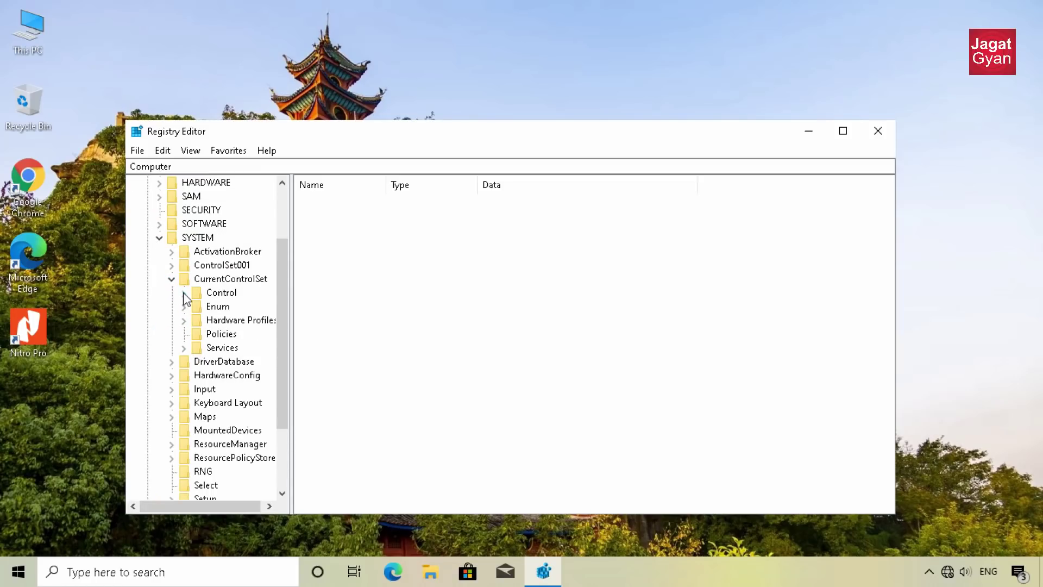
{"action": "left_click", "coordinate": [184, 294]}
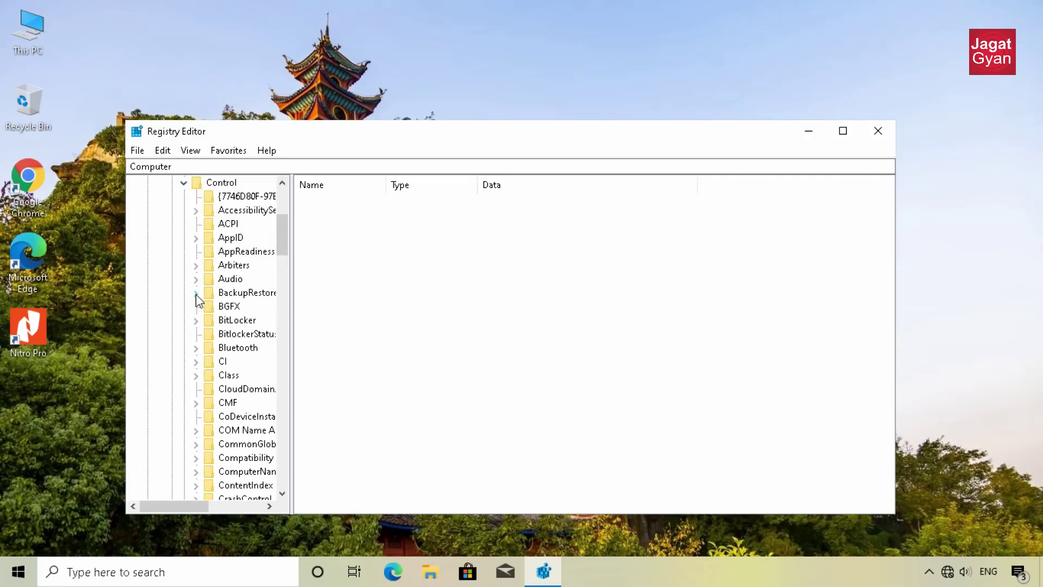
{"action": "left_click_drag", "start_coordinate": [291, 305], "coordinate": [413, 316]}
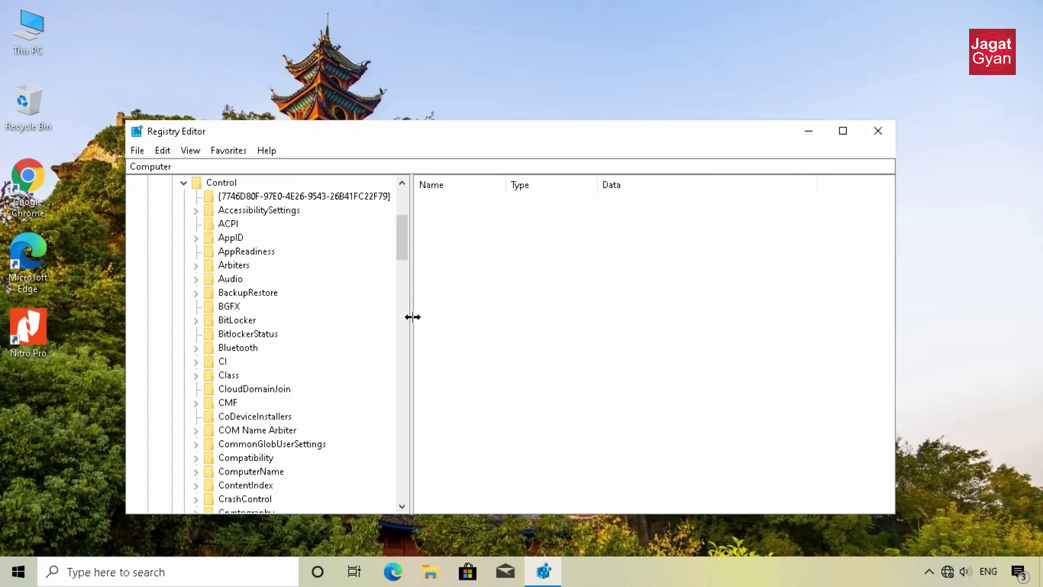
{"action": "left_click_drag", "start_coordinate": [403, 244], "coordinate": [328, 425]}
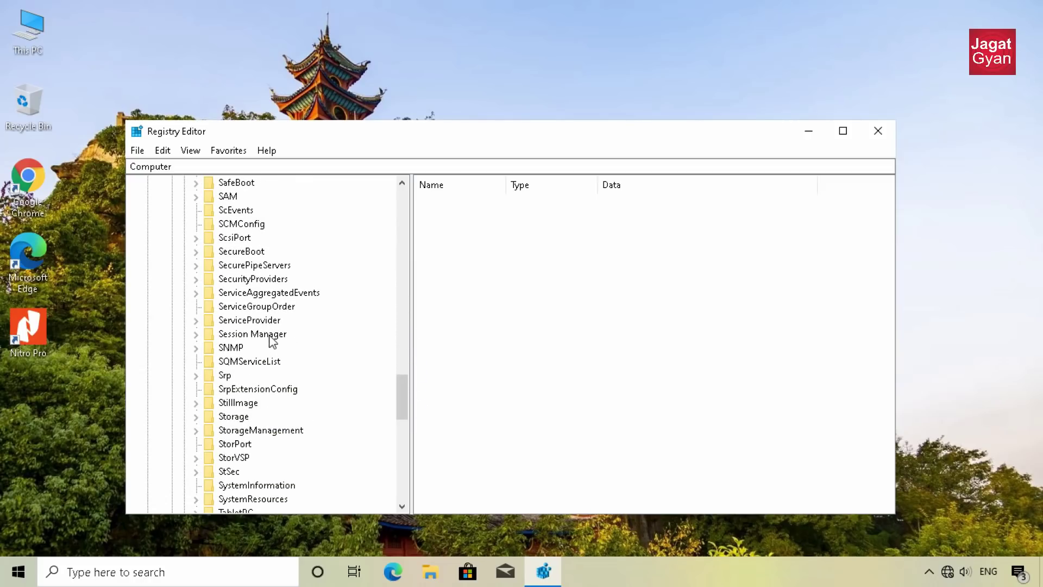
{"action": "left_click", "coordinate": [253, 334]}
{"action": "left_click", "coordinate": [195, 336]}
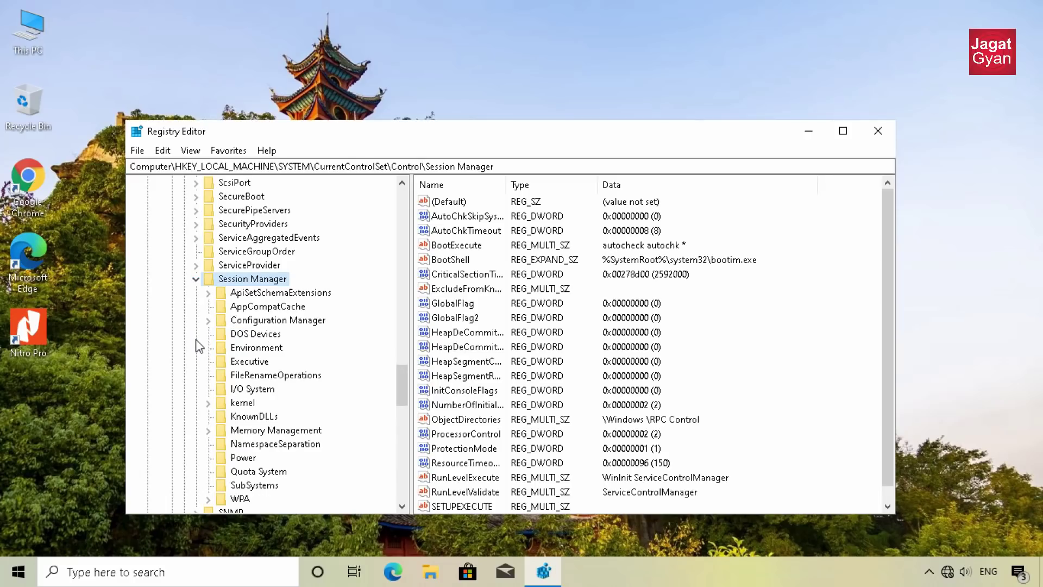
{"action": "left_click", "coordinate": [242, 432]}
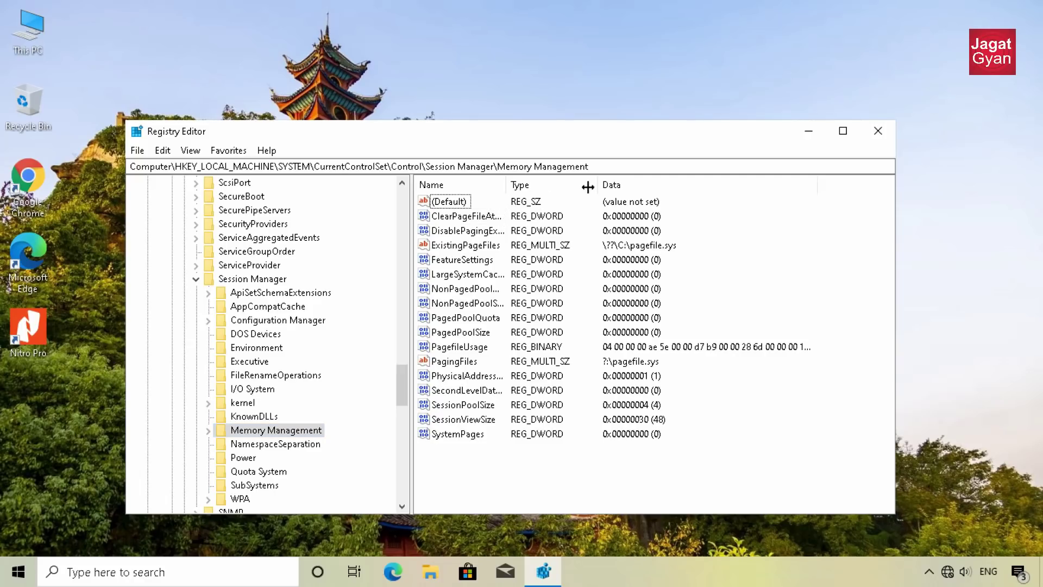
Step: Set the ClearPageFileAtShutdown value data to 1 in hexadecimal and close the Registry Editor
{"action": "left_click_drag", "start_coordinate": [588, 187], "coordinate": [643, 187]}
{"action": "left_click", "coordinate": [511, 217]}
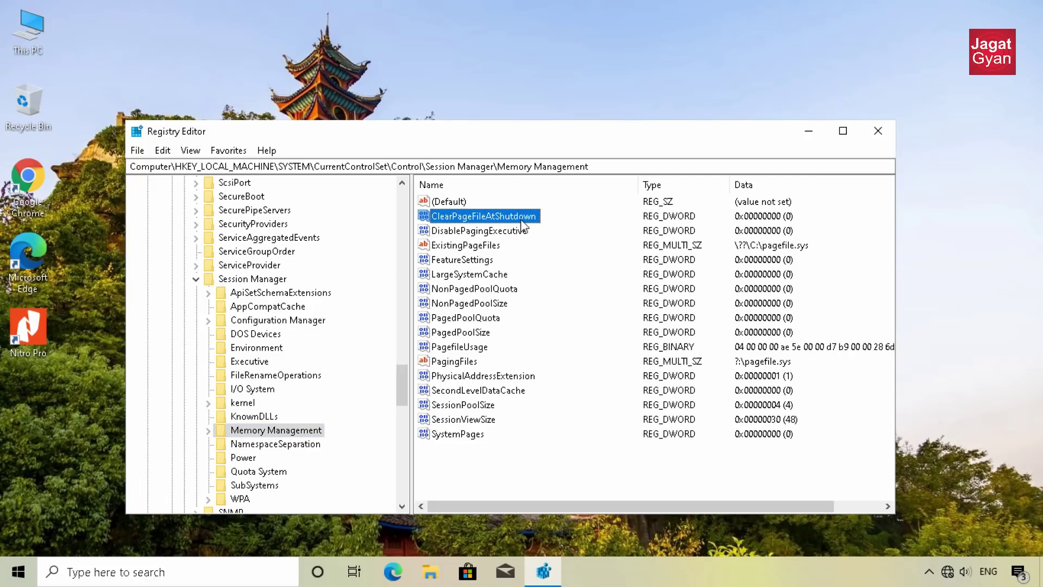
{"action": "double_click", "coordinate": [521, 220]}
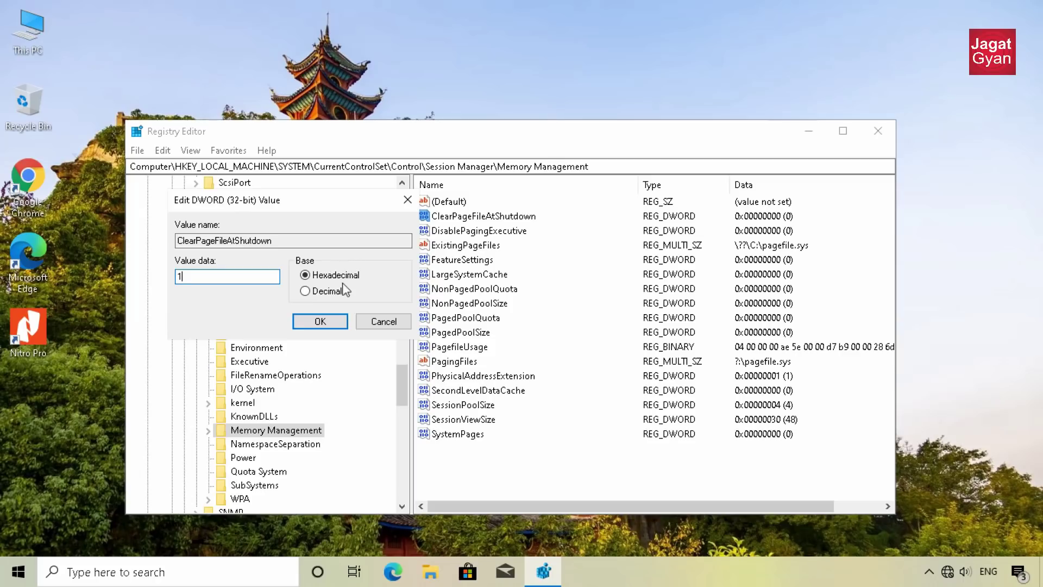
{"action": "left_click", "coordinate": [332, 325]}
{"action": "left_click", "coordinate": [869, 132]}
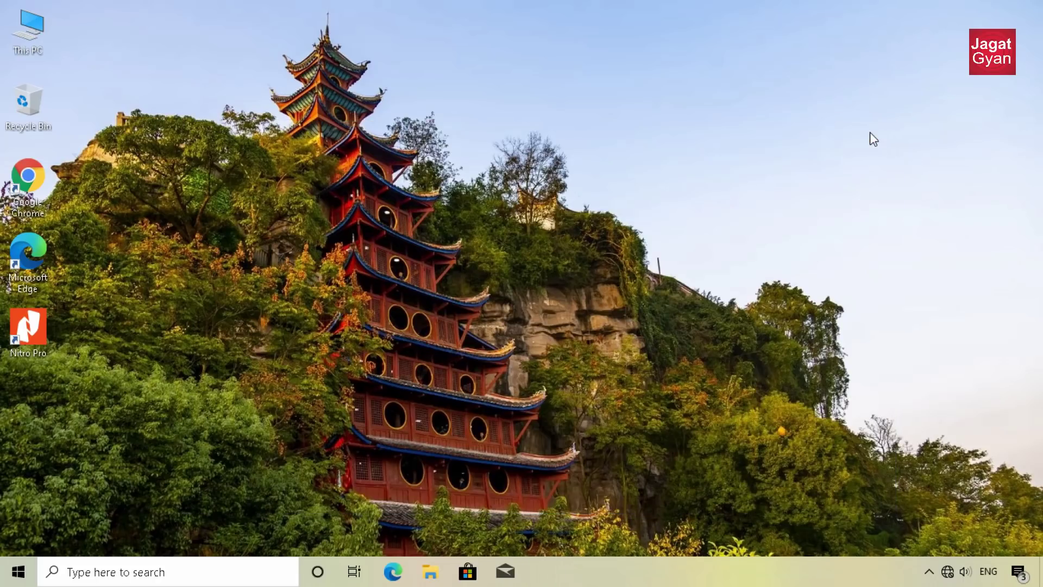
Step: Open Control Panel and show all its items as large icons
{"action": "key", "text": "super"}
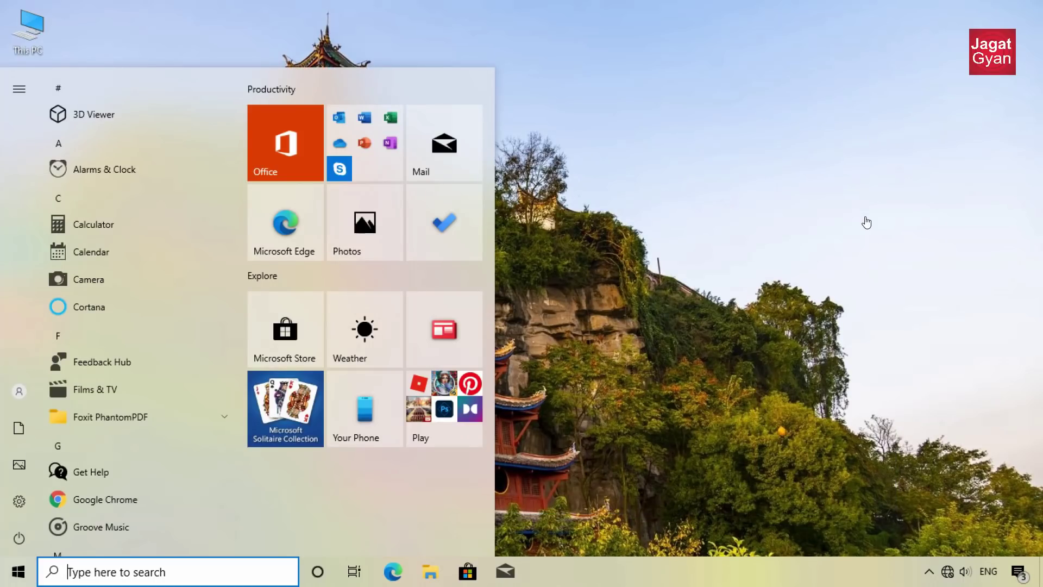
{"action": "type", "text": "cont"}
{"action": "key", "text": "Return"}
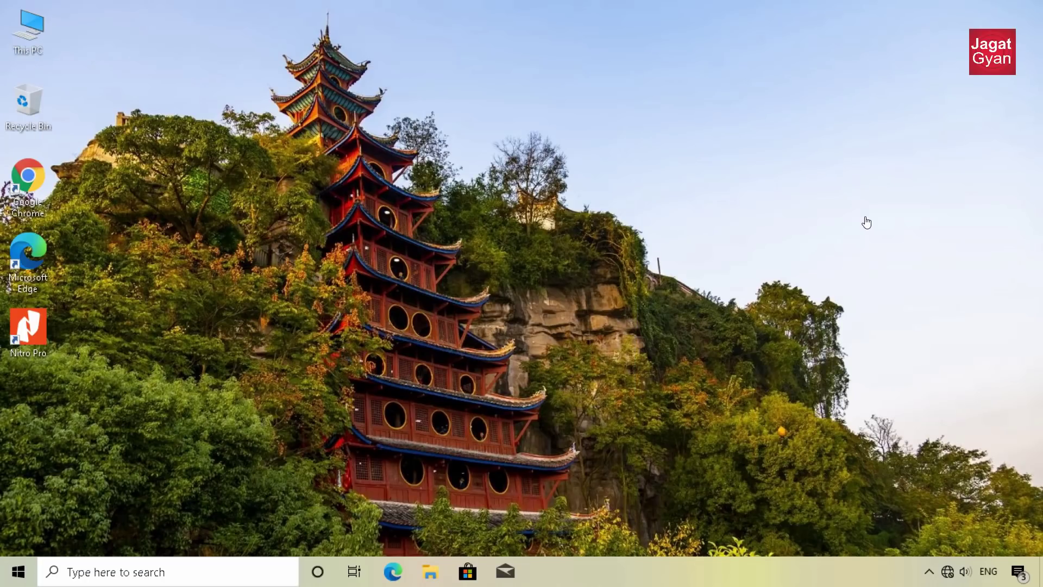
{"action": "left_click", "coordinate": [945, 74]}
{"action": "left_click", "coordinate": [946, 114]}
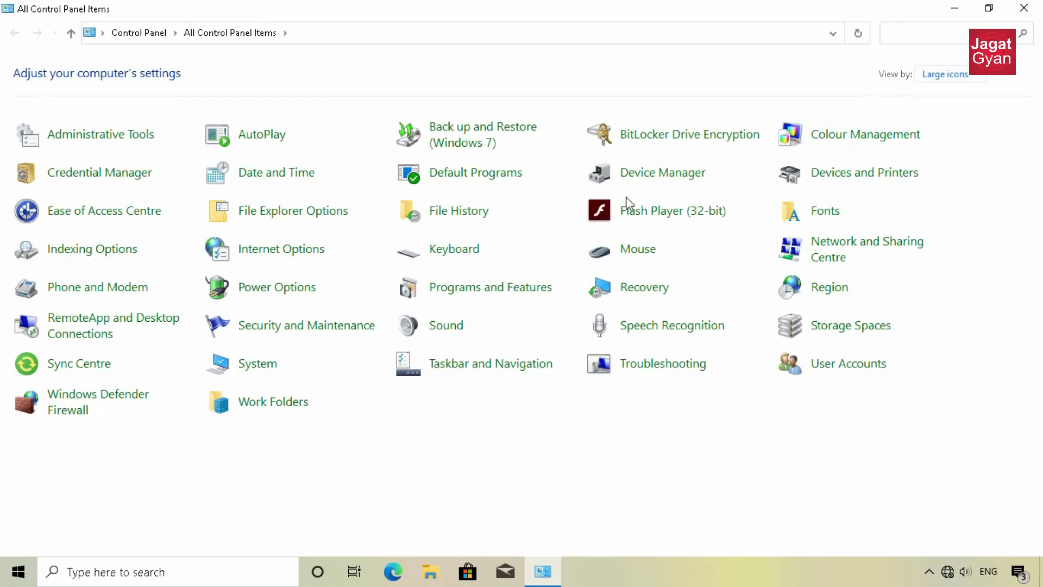
Step: Open Programs and Features and go through the installed programs, starting from Foxit PhantomPDF, to review candidates for uninstalling
{"action": "left_click", "coordinate": [449, 288]}
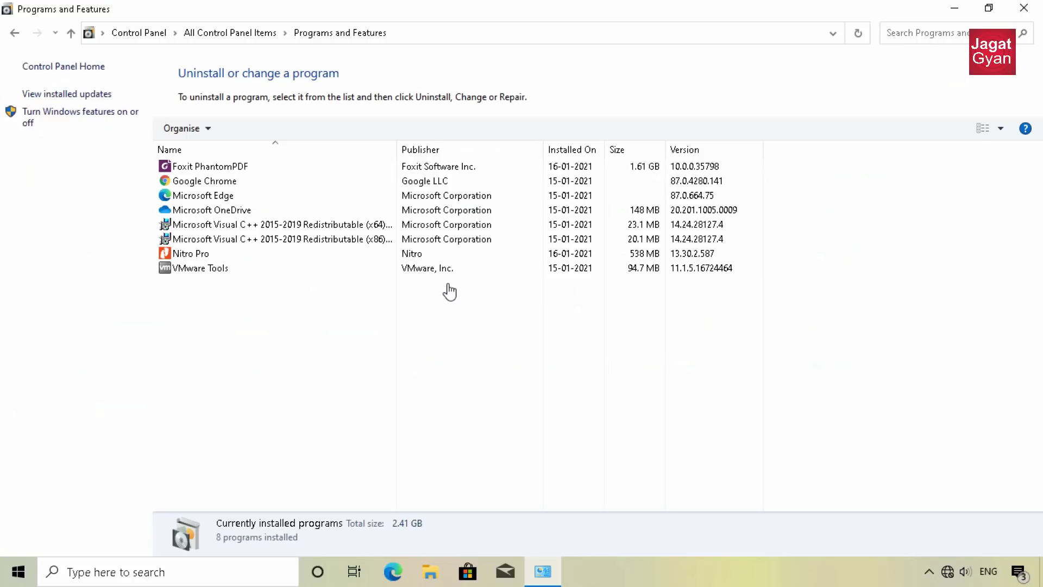
{"action": "left_click", "coordinate": [378, 170]}
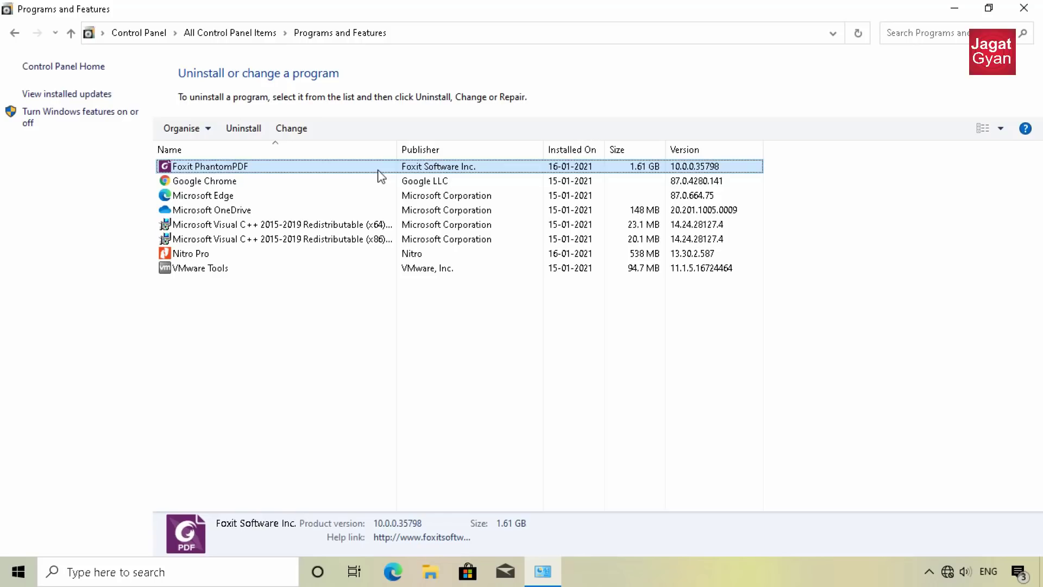
{"action": "key", "text": "Down"}
{"action": "key", "text": "Down"}
{"action": "key", "text": "Down"}
{"action": "key", "text": "Down"}
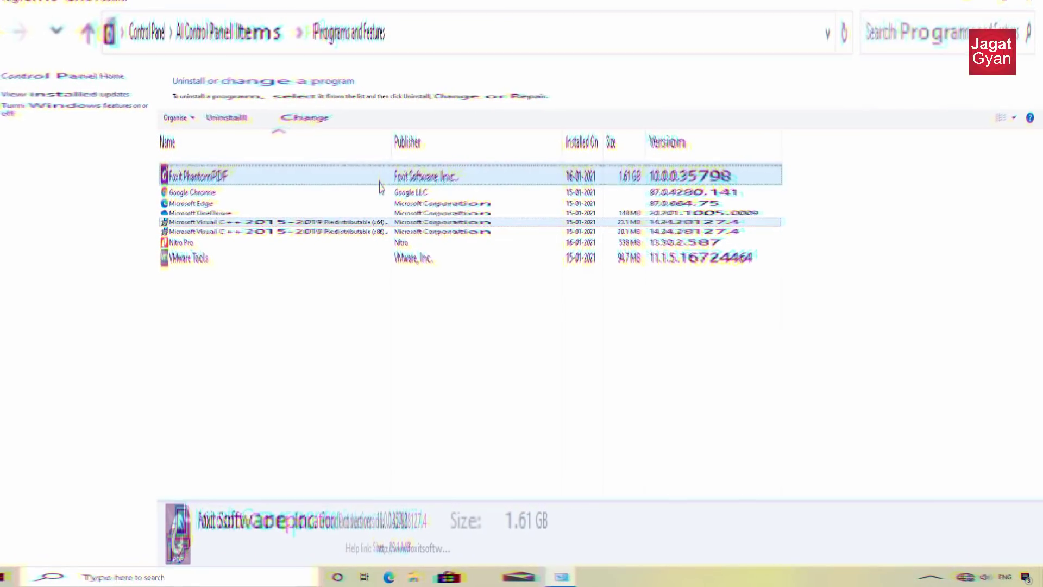